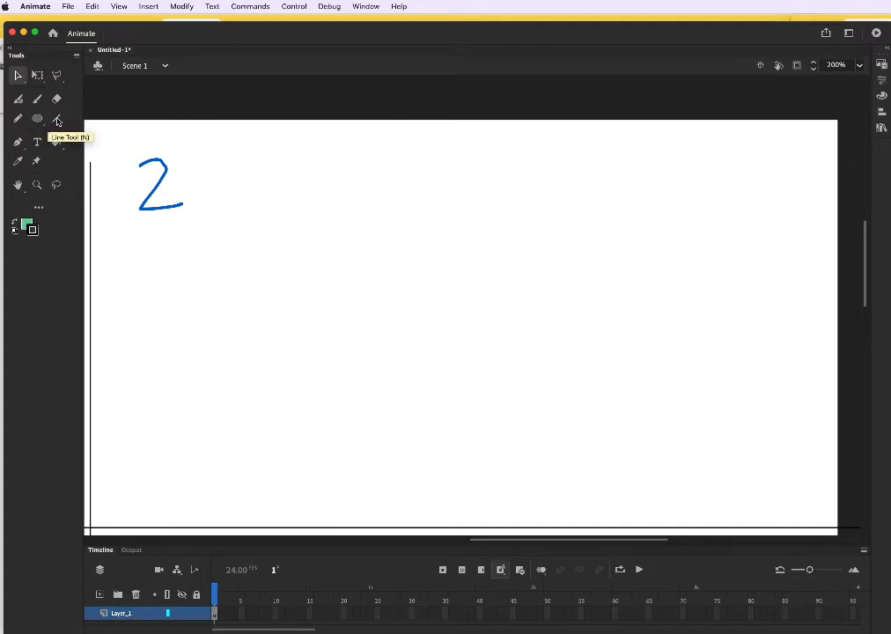
Step: Draw a closed triangle with the Line tool below the number 2, using a black stroke of size 12 and the tapering width profile
{"action": "left_click", "coordinate": [58, 121]}
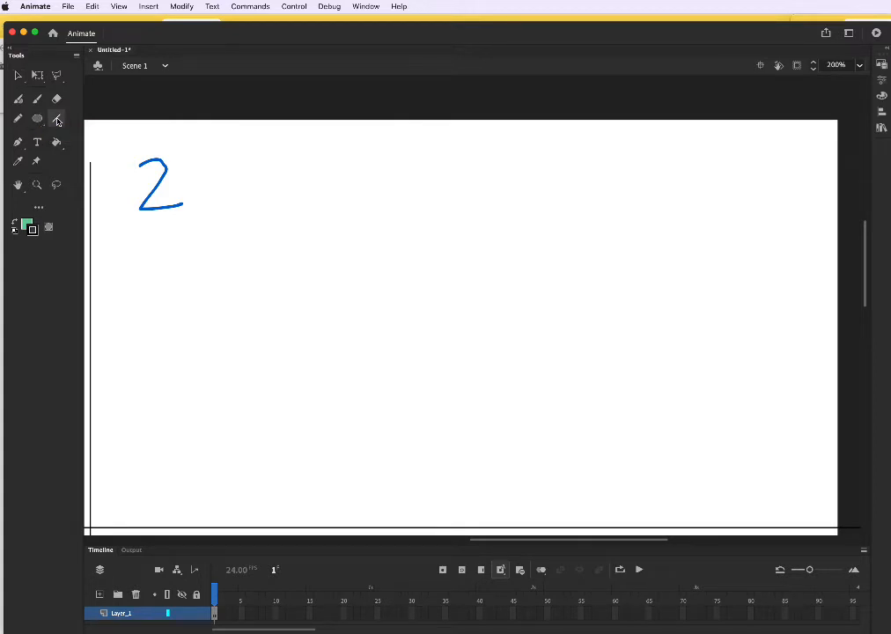
{"action": "left_click", "coordinate": [33, 230]}
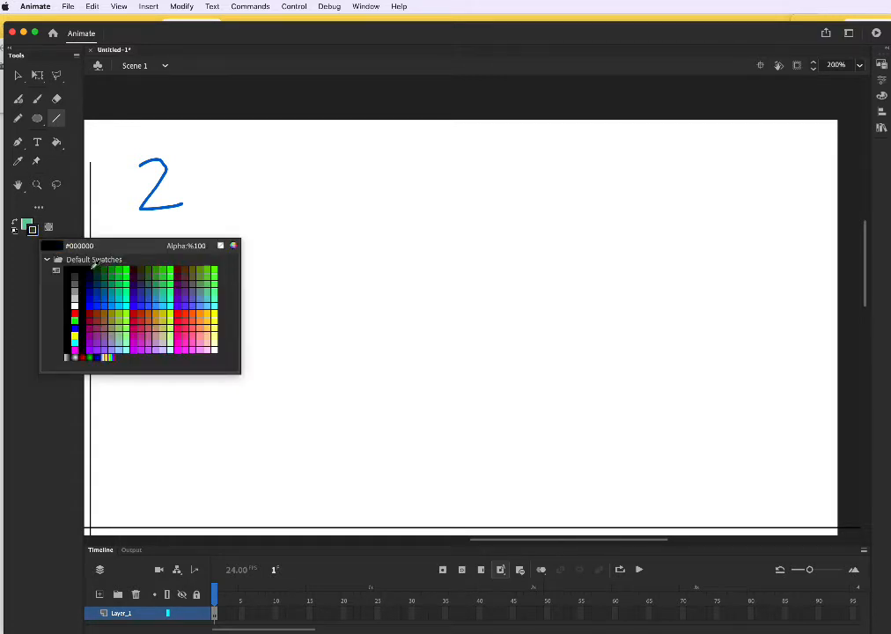
{"action": "left_click", "coordinate": [189, 311]}
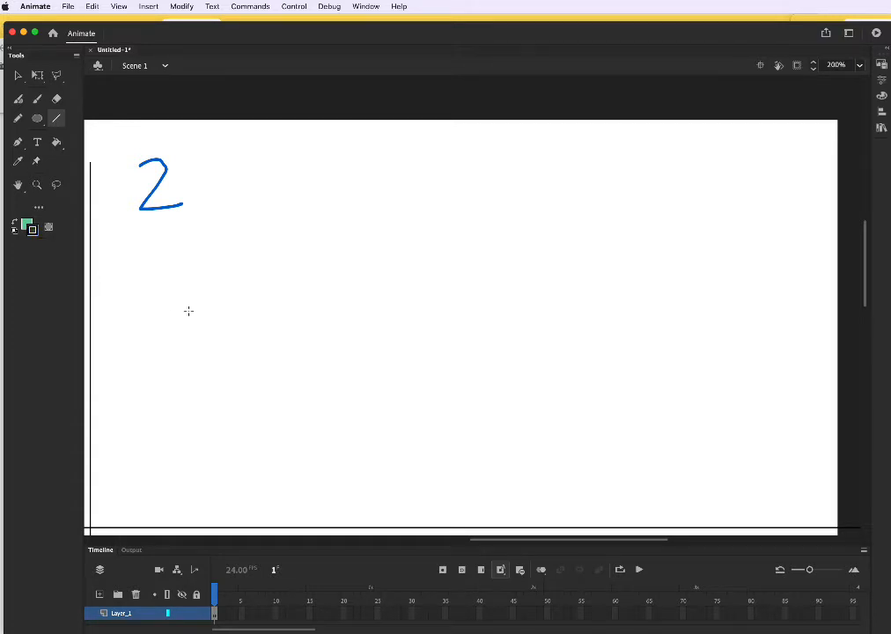
{"action": "left_click", "coordinate": [883, 56]}
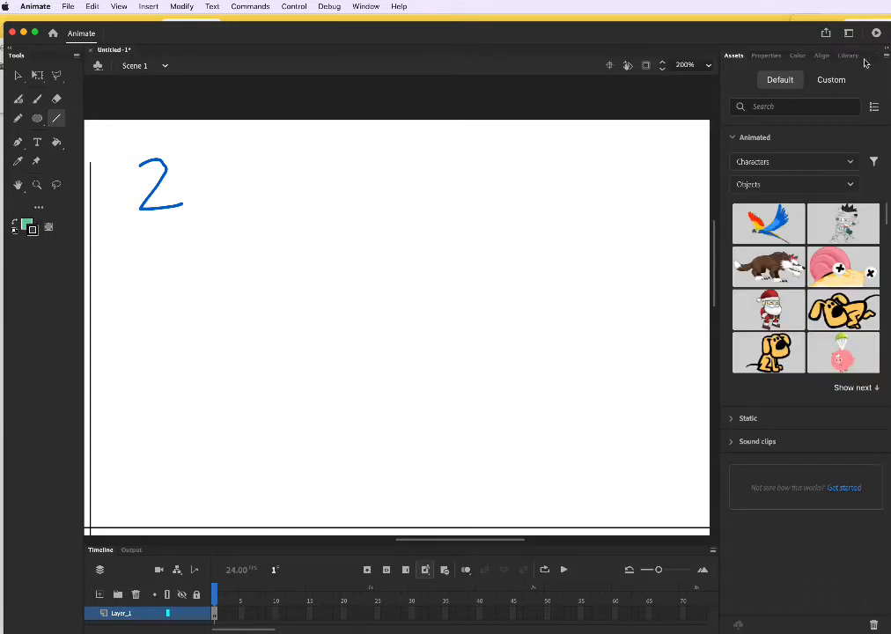
{"action": "left_click", "coordinate": [767, 57]}
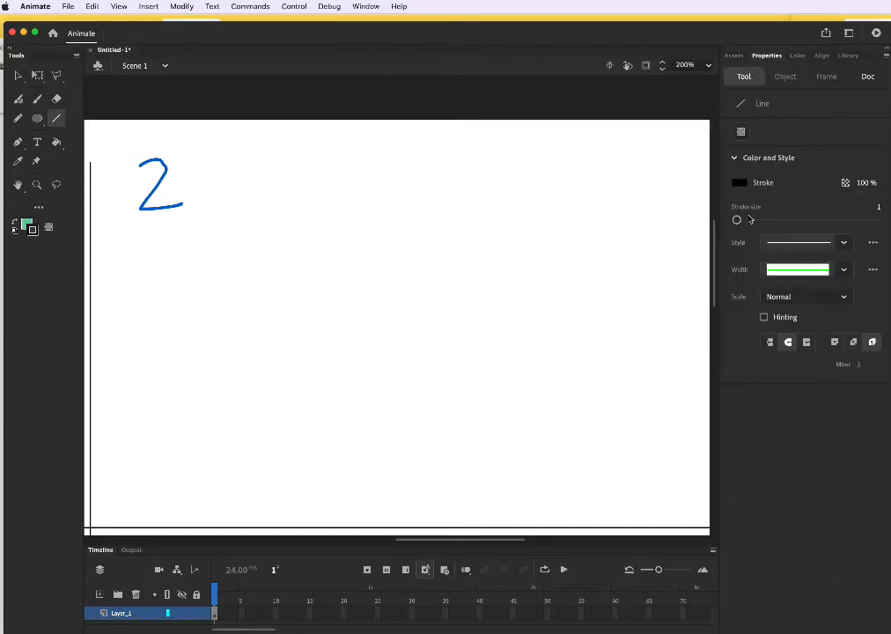
{"action": "mouse_move", "coordinate": [741, 224]}
{"action": "left_mouse_down"}
{"action": "mouse_move", "coordinate": [785, 224]}
{"action": "mouse_move", "coordinate": [742, 227]}
{"action": "mouse_move", "coordinate": [749, 231]}
{"action": "left_mouse_up"}
{"action": "left_click", "coordinate": [847, 272]}
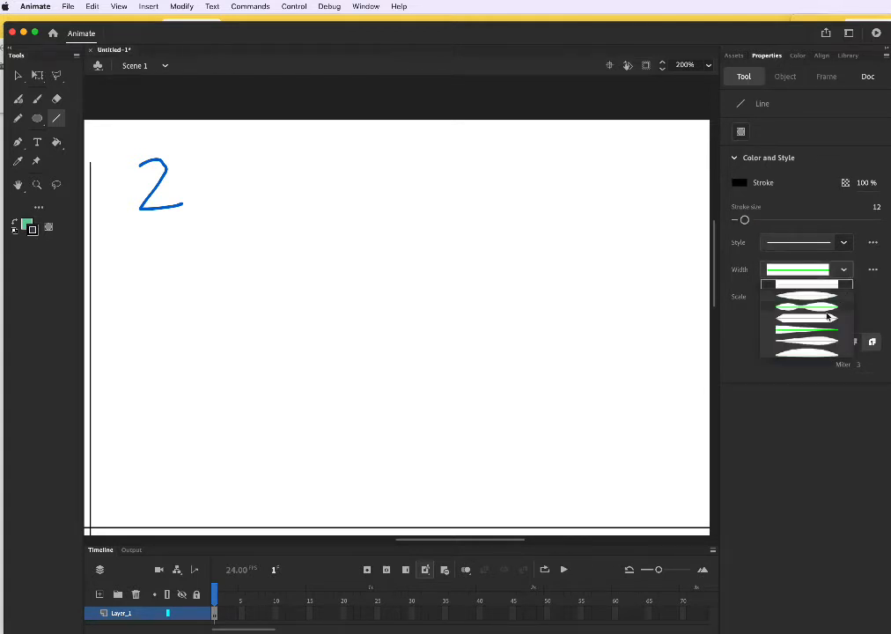
{"action": "left_click", "coordinate": [810, 335]}
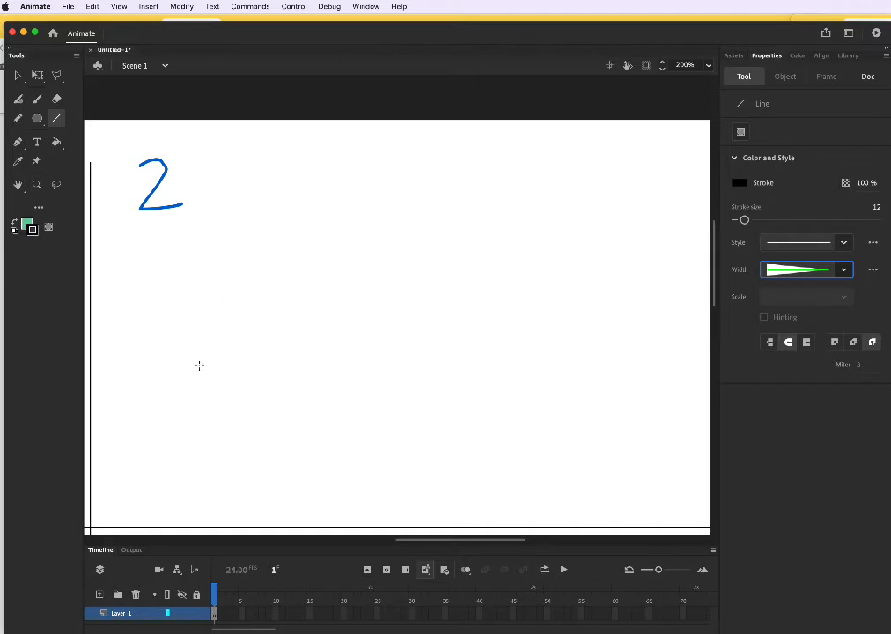
{"action": "mouse_move", "coordinate": [162, 373]}
{"action": "left_mouse_down"}
{"action": "mouse_move", "coordinate": [284, 241]}
{"action": "mouse_move", "coordinate": [311, 408]}
{"action": "mouse_move", "coordinate": [159, 376]}
{"action": "left_mouse_up"}
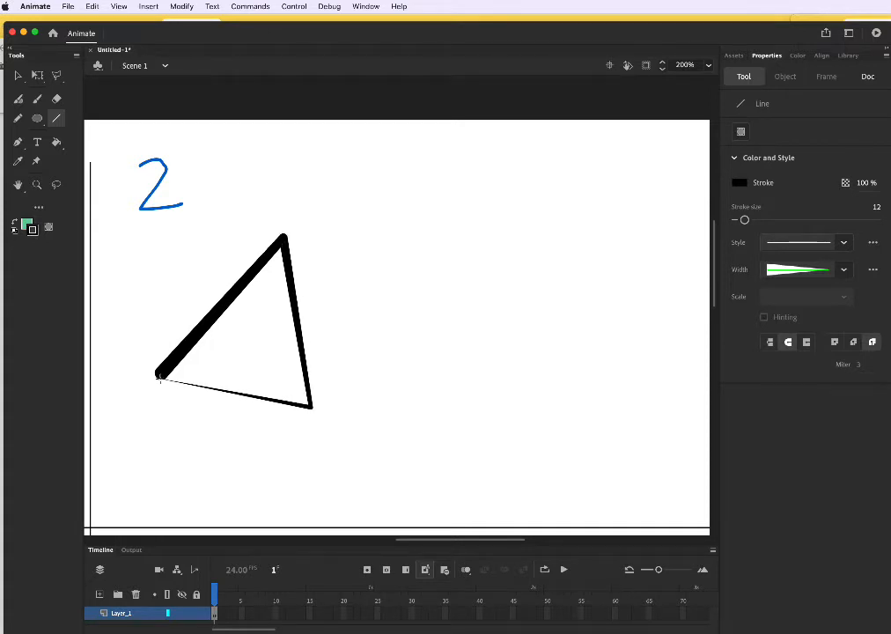
Step: Reshape the triangle by bending its left side outward and right side inward, and pull its two right-hand corners closer together
{"action": "left_click", "coordinate": [16, 76]}
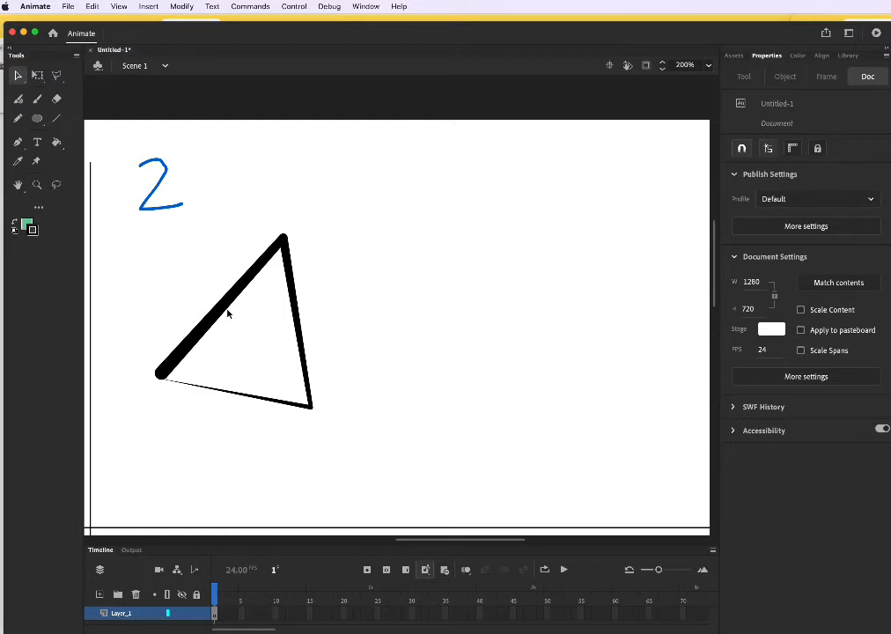
{"action": "left_click_drag", "start_coordinate": [226, 312], "coordinate": [156, 261]}
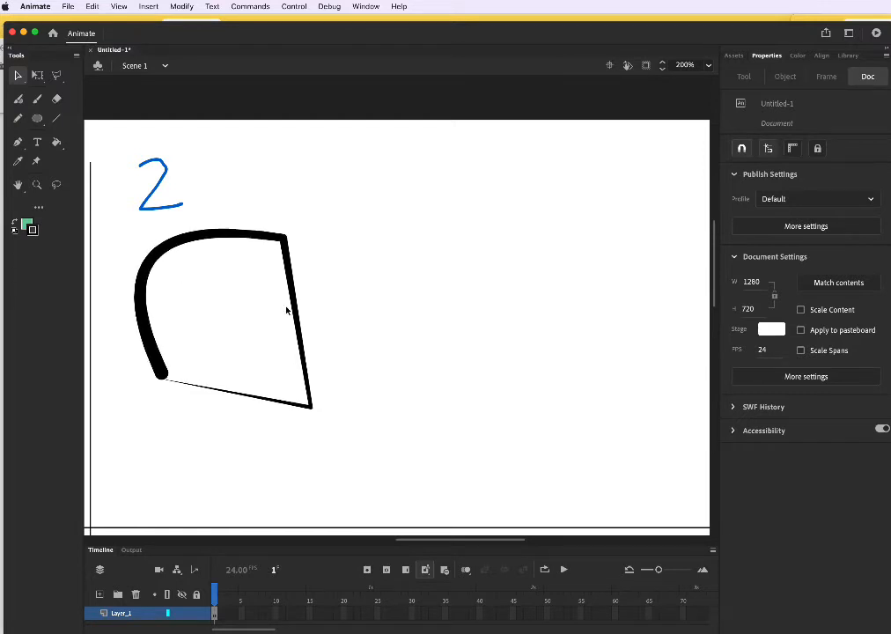
{"action": "left_click_drag", "start_coordinate": [299, 319], "coordinate": [212, 319]}
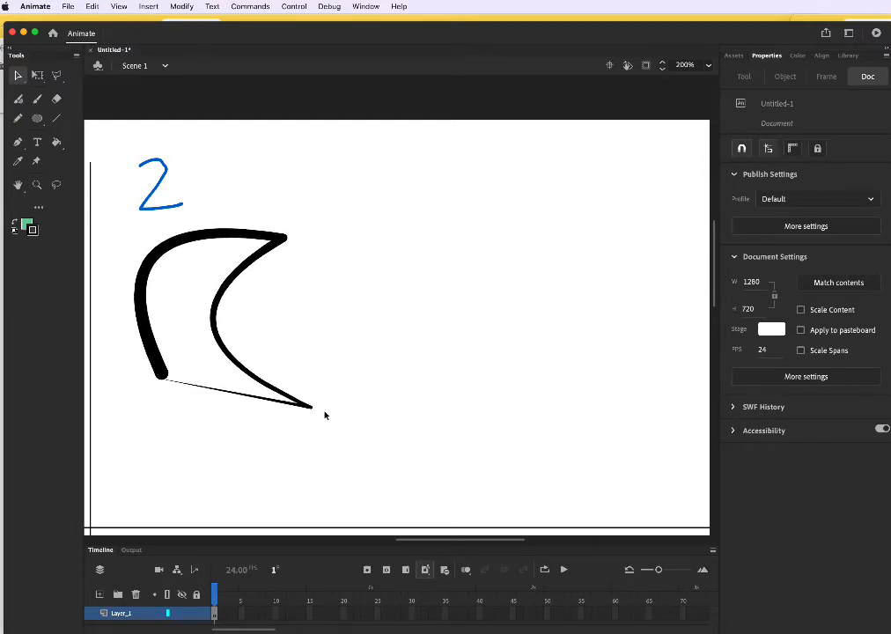
{"action": "left_click_drag", "start_coordinate": [313, 411], "coordinate": [304, 354]}
{"action": "left_click_drag", "start_coordinate": [286, 240], "coordinate": [305, 276]}
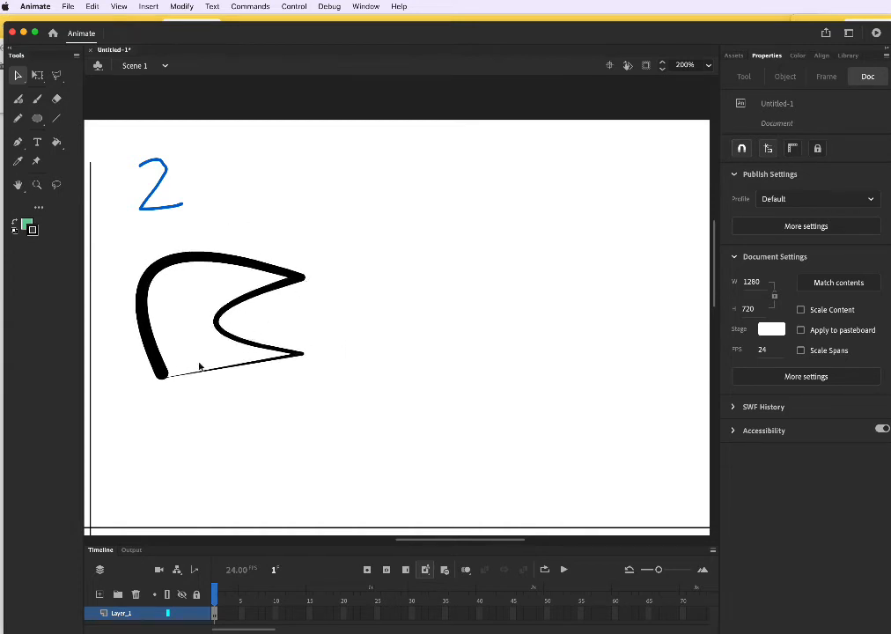
Step: Pull the thick stroke's lower end upward off the thin line to open the shape, and undo the extra end move
{"action": "mouse_move", "coordinate": [164, 377]}
{"action": "left_mouse_down"}
{"action": "mouse_move", "coordinate": [171, 463]}
{"action": "mouse_move", "coordinate": [152, 441]}
{"action": "mouse_move", "coordinate": [167, 344]}
{"action": "mouse_move", "coordinate": [168, 378]}
{"action": "mouse_move", "coordinate": [159, 336]}
{"action": "left_mouse_up"}
{"action": "mouse_move", "coordinate": [160, 382]}
{"action": "left_mouse_down"}
{"action": "mouse_move", "coordinate": [154, 329]}
{"action": "mouse_move", "coordinate": [143, 408]}
{"action": "mouse_move", "coordinate": [159, 433]}
{"action": "mouse_move", "coordinate": [146, 418]}
{"action": "left_mouse_up"}
{"action": "key", "text": "super+z"}
{"action": "key", "text": "super+z"}
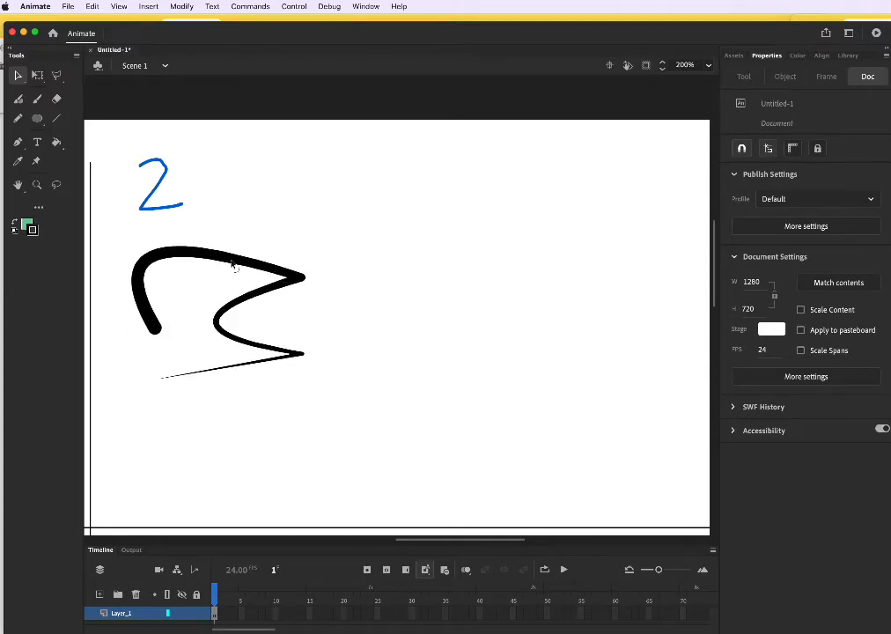
Step: Draw a V from two straight lines beside the curved shape, using uniform width, stroke size 5 and square caps
{"action": "left_click", "coordinate": [56, 118]}
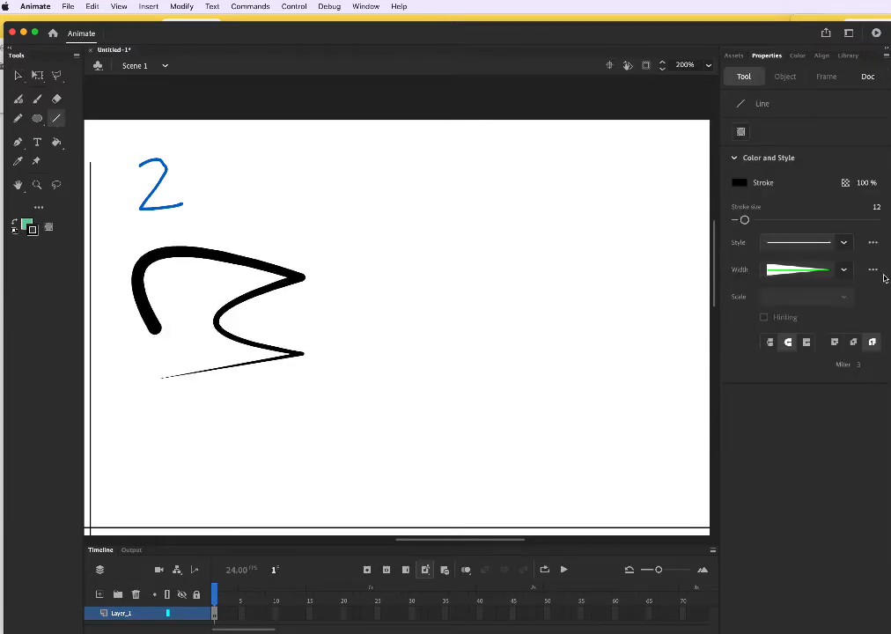
{"action": "left_click", "coordinate": [843, 270]}
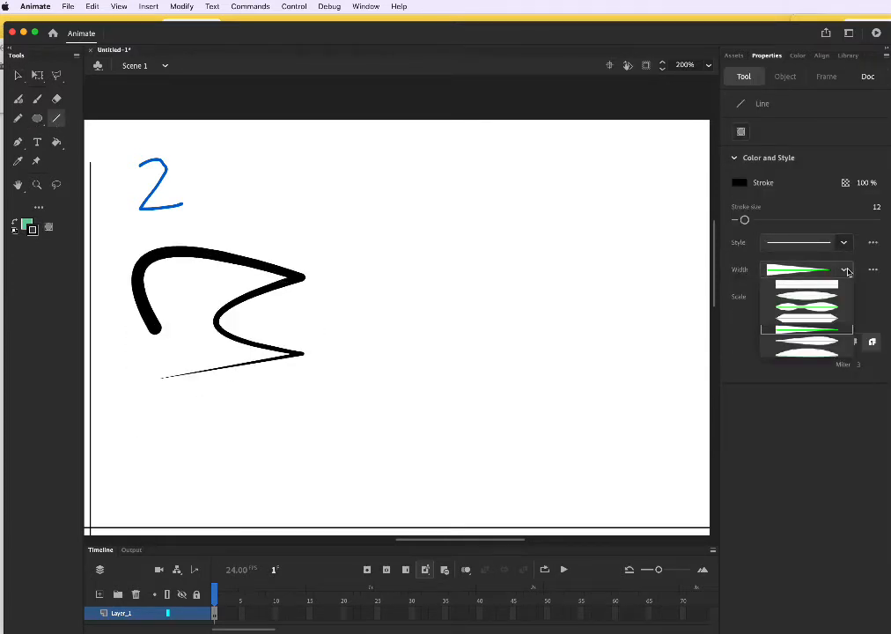
{"action": "left_click", "coordinate": [798, 285]}
{"action": "left_click_drag", "start_coordinate": [744, 219], "coordinate": [741, 223]}
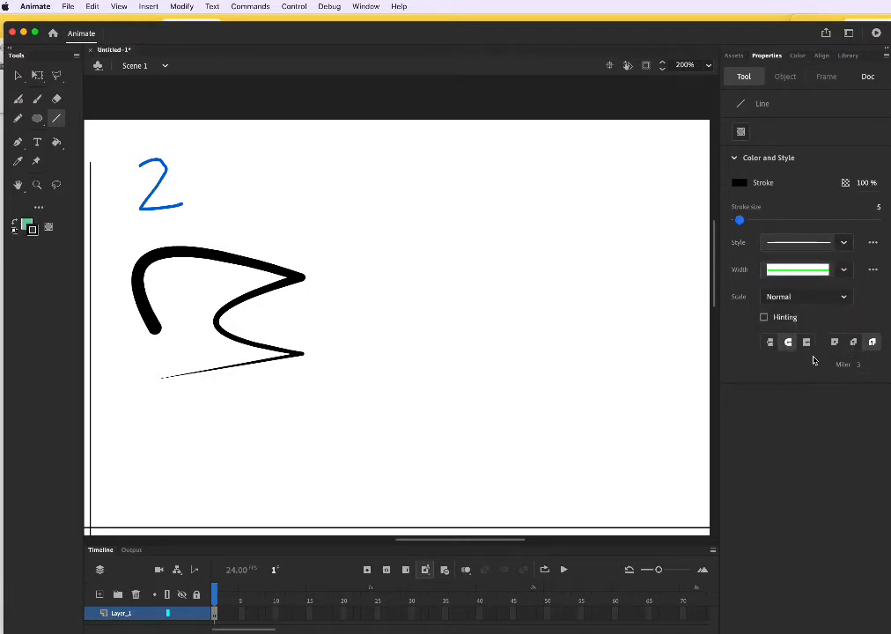
{"action": "left_click", "coordinate": [843, 299]}
{"action": "left_click", "coordinate": [842, 302]}
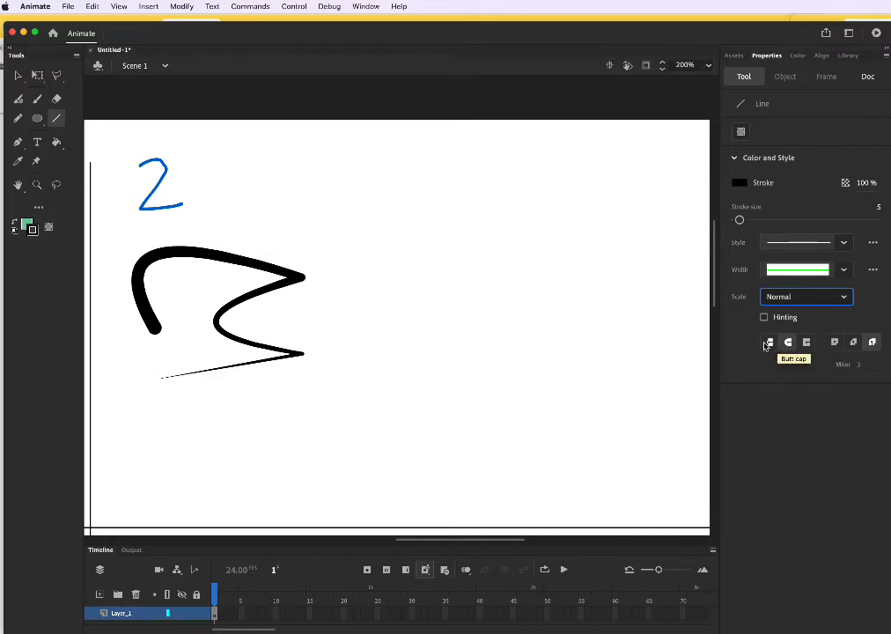
{"action": "left_click", "coordinate": [806, 342]}
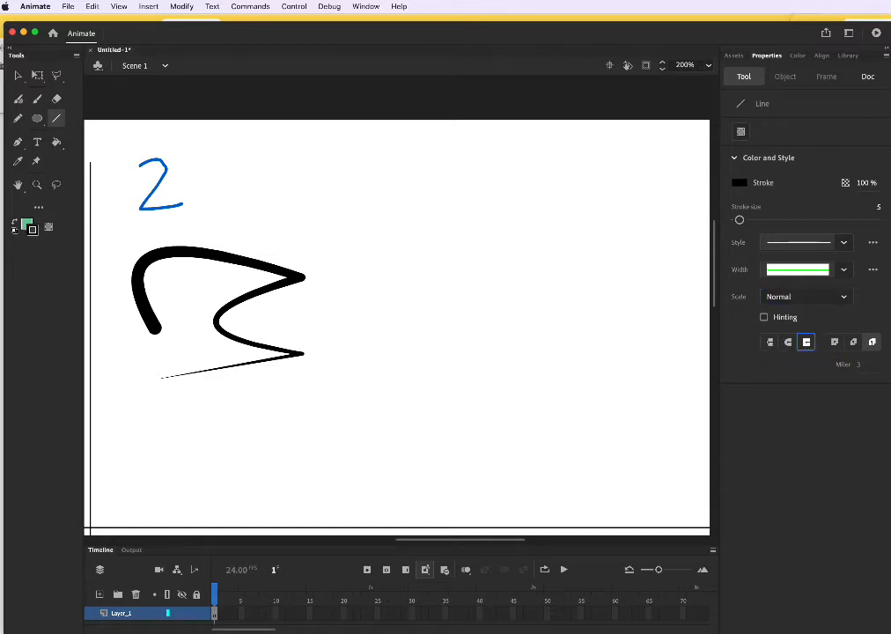
{"action": "left_click_drag", "start_coordinate": [349, 200], "coordinate": [406, 284]}
{"action": "scroll", "coordinate": [425, 280], "scroll_direction": "down", "scroll_amount": 2}
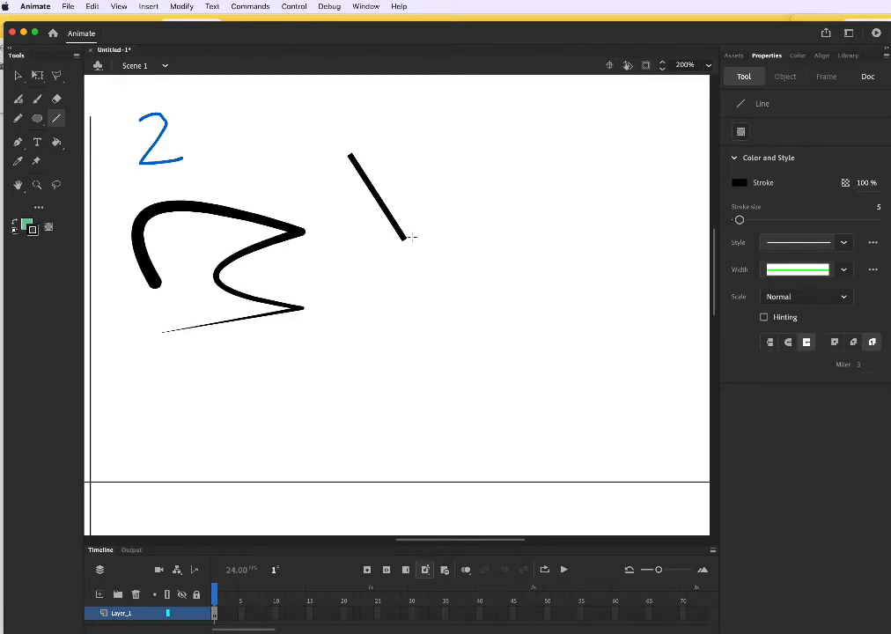
{"action": "left_click_drag", "start_coordinate": [404, 237], "coordinate": [507, 146]}
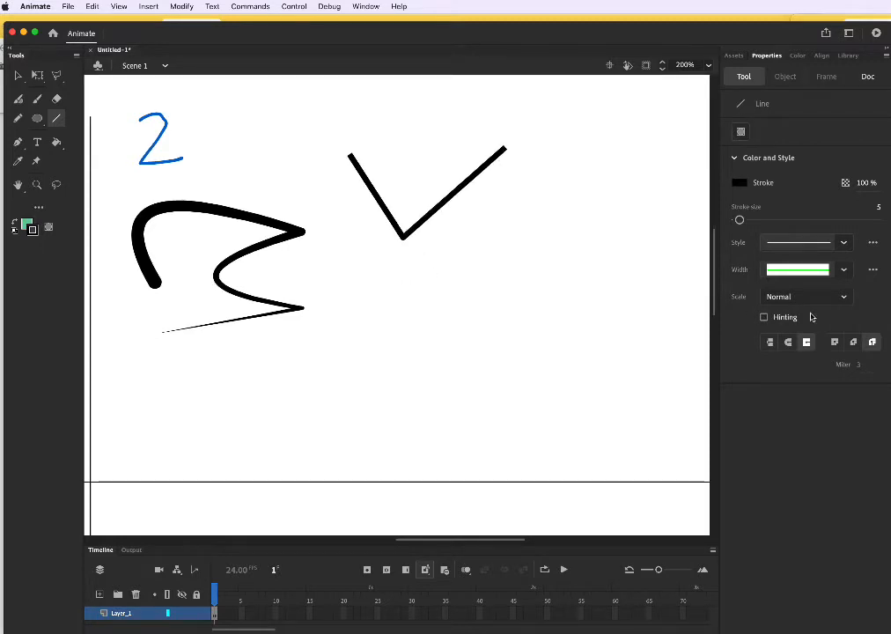
Step: Draw a second V with round caps beside the first and a third V with butt caps below them
{"action": "left_click", "coordinate": [788, 342]}
{"action": "mouse_move", "coordinate": [527, 135]}
{"action": "left_mouse_down"}
{"action": "mouse_move", "coordinate": [553, 248]}
{"action": "mouse_move", "coordinate": [625, 124]}
{"action": "left_mouse_up"}
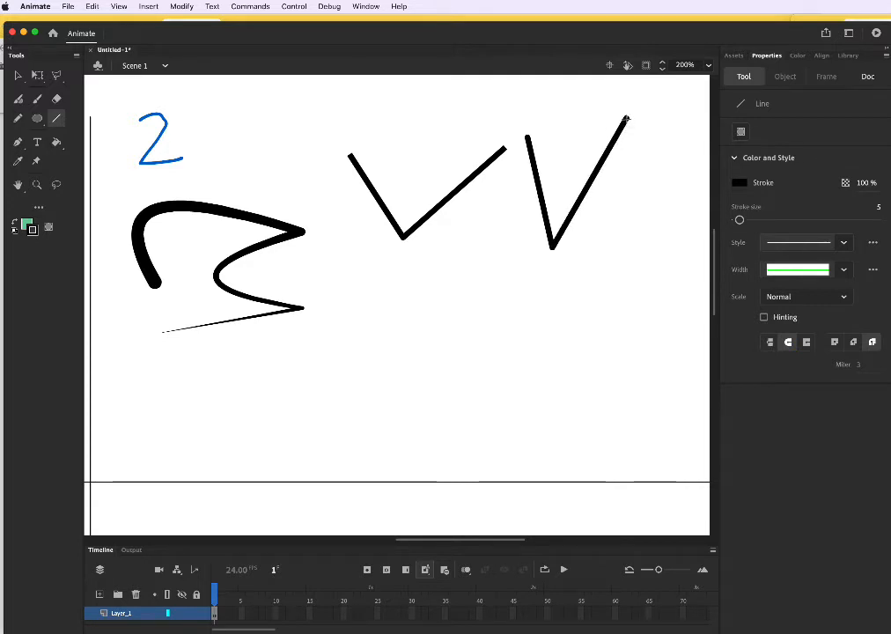
{"action": "left_click", "coordinate": [764, 344]}
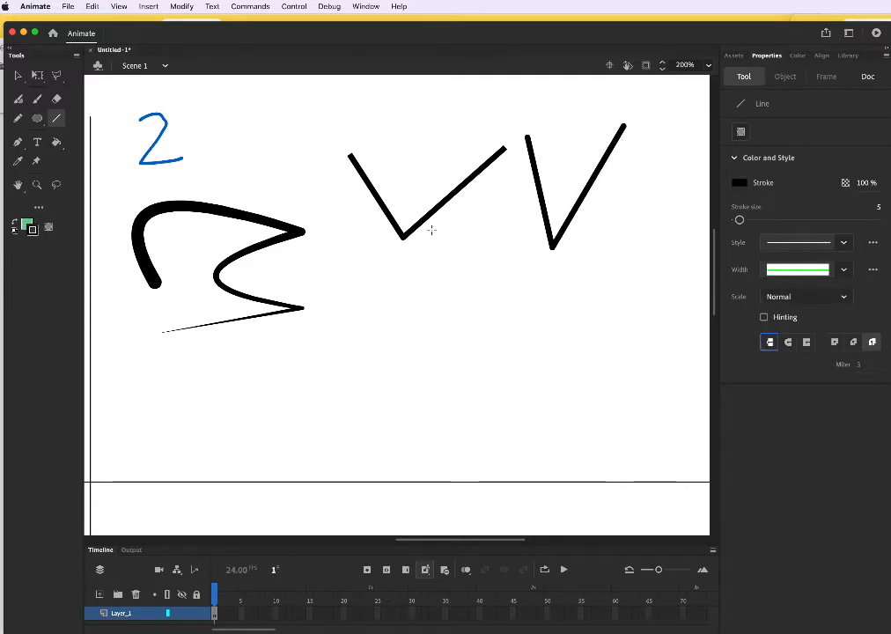
{"action": "mouse_move", "coordinate": [469, 264]}
{"action": "left_mouse_down"}
{"action": "mouse_move", "coordinate": [489, 370]}
{"action": "mouse_move", "coordinate": [580, 264]}
{"action": "left_mouse_up"}
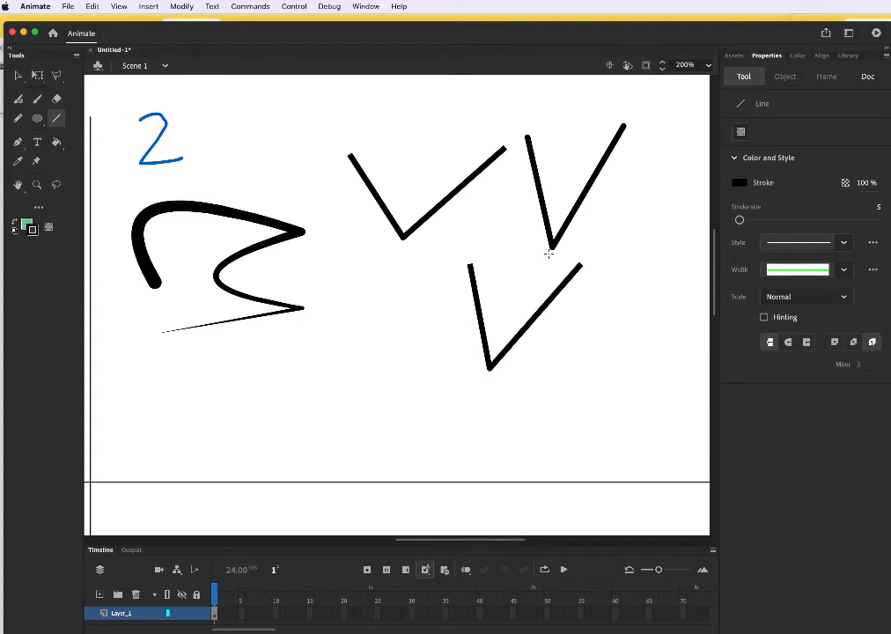
Step: Turn the lower V into a closed crescent by joining its two open ends and curving both lines toward the lower right
{"action": "left_click", "coordinate": [18, 75]}
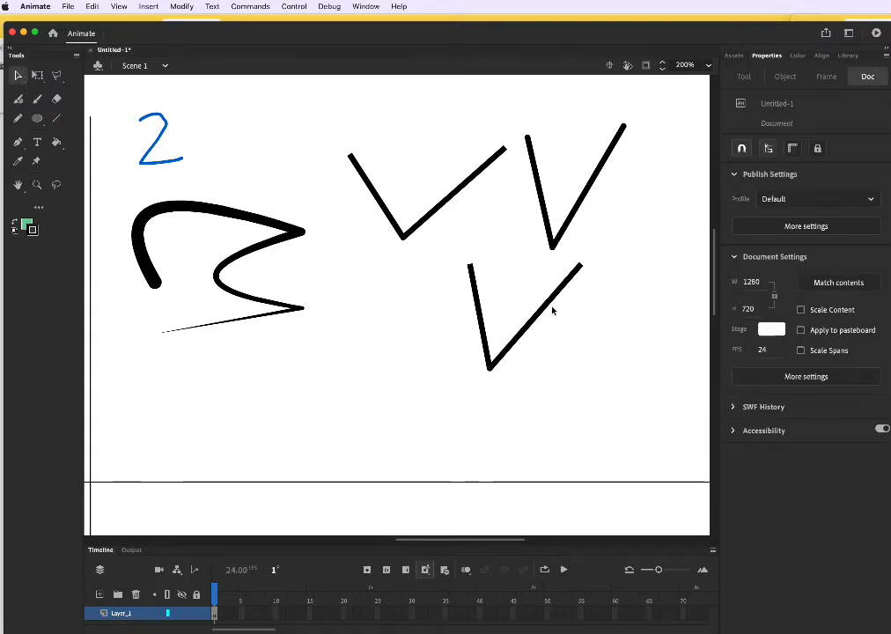
{"action": "left_click_drag", "start_coordinate": [547, 310], "coordinate": [615, 364]}
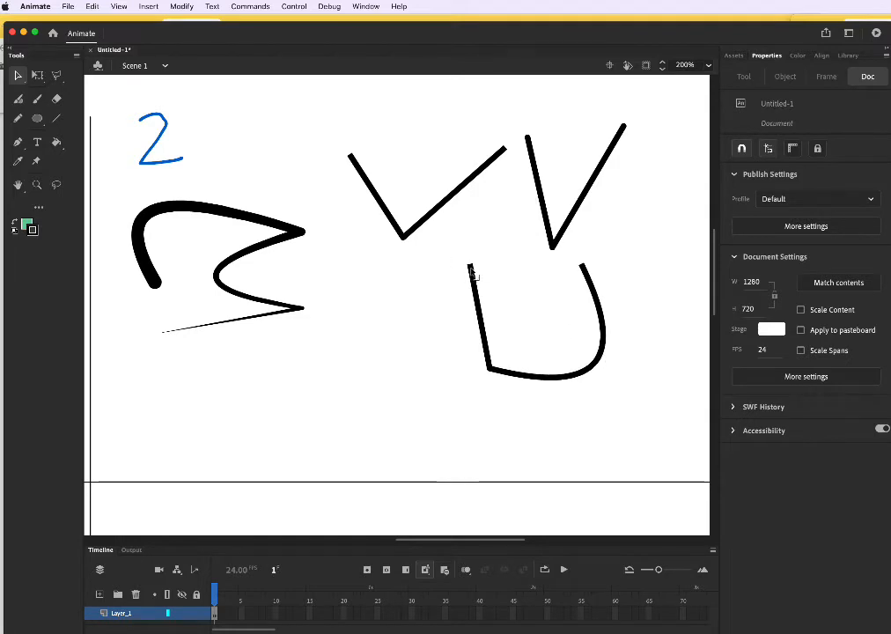
{"action": "mouse_move", "coordinate": [471, 273]}
{"action": "left_mouse_down"}
{"action": "mouse_move", "coordinate": [453, 277]}
{"action": "mouse_move", "coordinate": [412, 315]}
{"action": "mouse_move", "coordinate": [578, 324]}
{"action": "mouse_move", "coordinate": [587, 262]}
{"action": "mouse_move", "coordinate": [580, 266]}
{"action": "left_mouse_up"}
{"action": "mouse_move", "coordinate": [549, 310]}
{"action": "left_mouse_down"}
{"action": "mouse_move", "coordinate": [583, 355]}
{"action": "mouse_move", "coordinate": [563, 339]}
{"action": "left_mouse_up"}
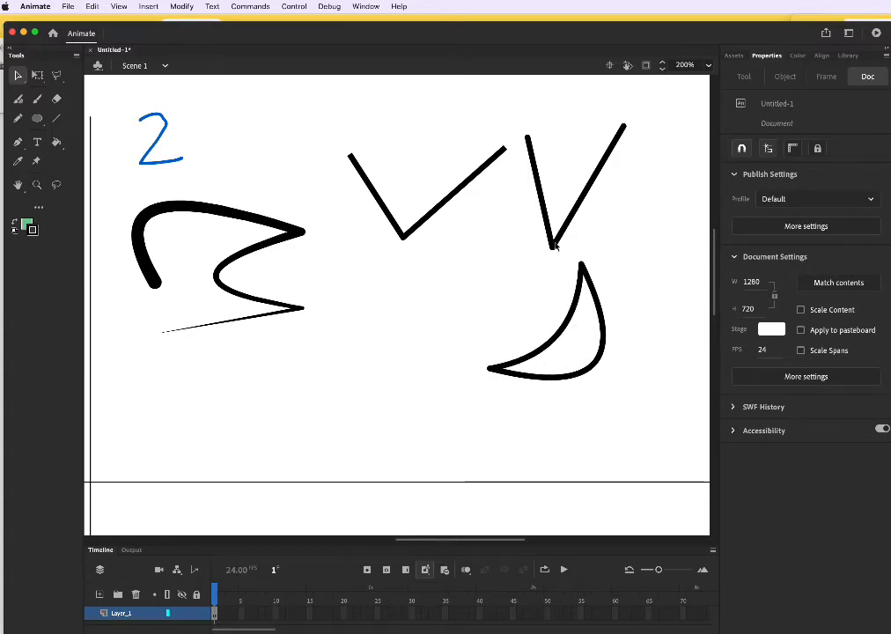
Step: Join the two upper Vs into one zigzag with a raised middle peak, and curve its two outer lines
{"action": "left_click_drag", "start_coordinate": [527, 138], "coordinate": [506, 151]}
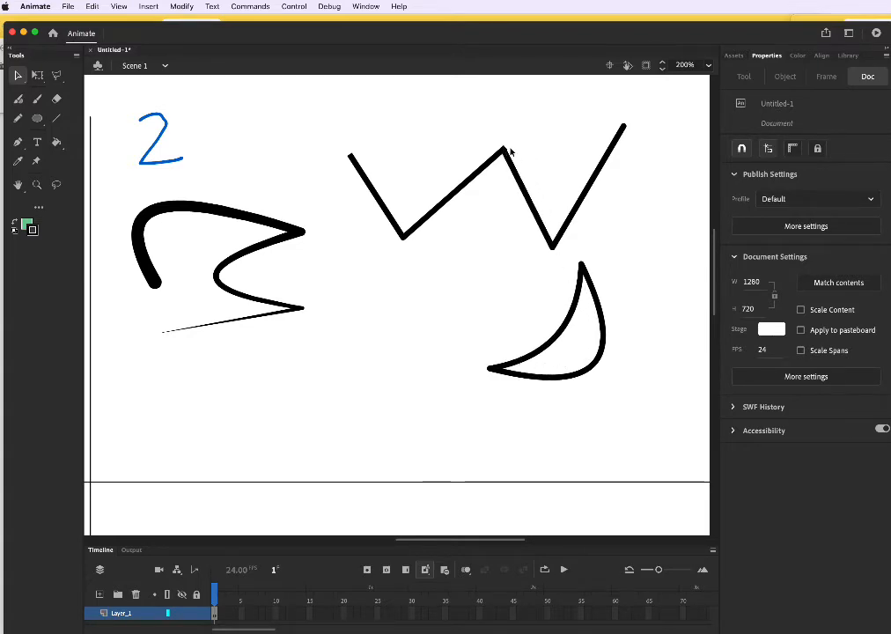
{"action": "left_click_drag", "start_coordinate": [372, 190], "coordinate": [418, 152]}
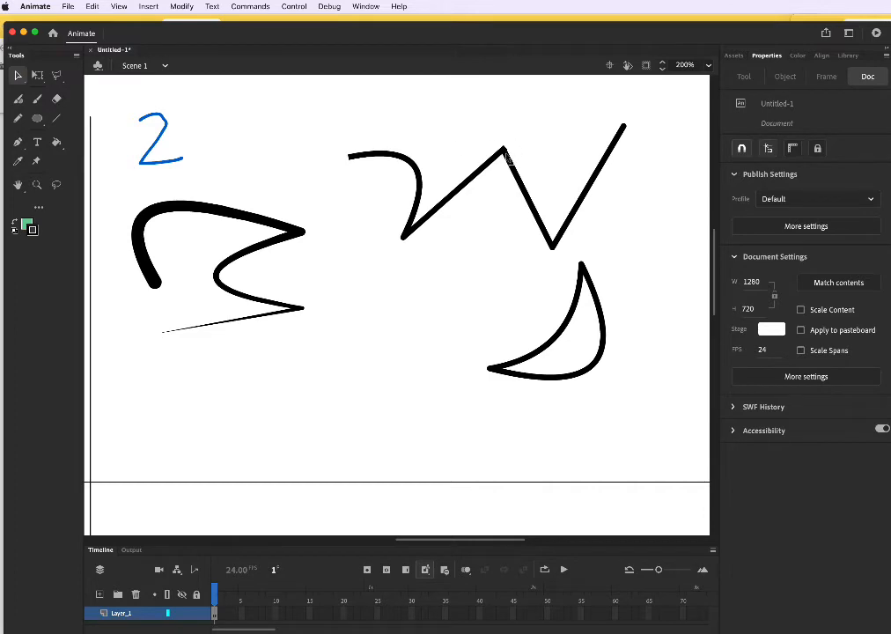
{"action": "left_click_drag", "start_coordinate": [505, 153], "coordinate": [512, 124]}
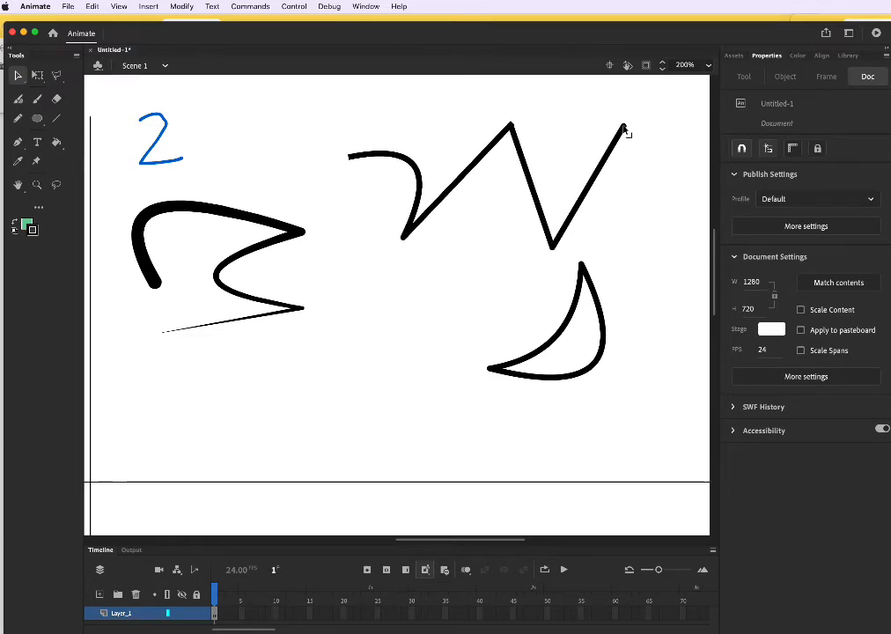
{"action": "left_click_drag", "start_coordinate": [624, 128], "coordinate": [481, 208]}
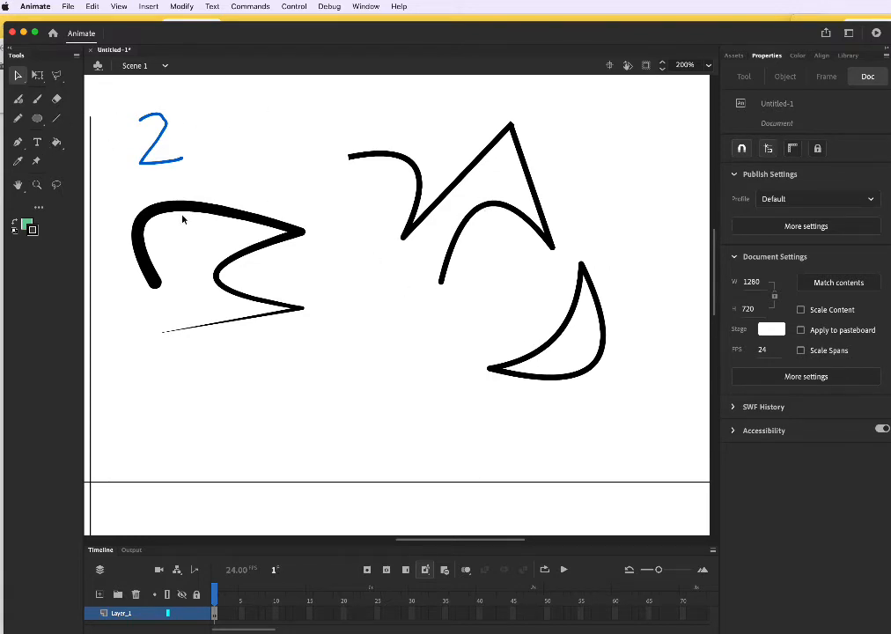
Step: Snap the thick stroke's end to the thin line, the arch's free end to the zigzag, and the zigzag's right corner to the crescent's tip
{"action": "left_click_drag", "start_coordinate": [160, 286], "coordinate": [171, 339]}
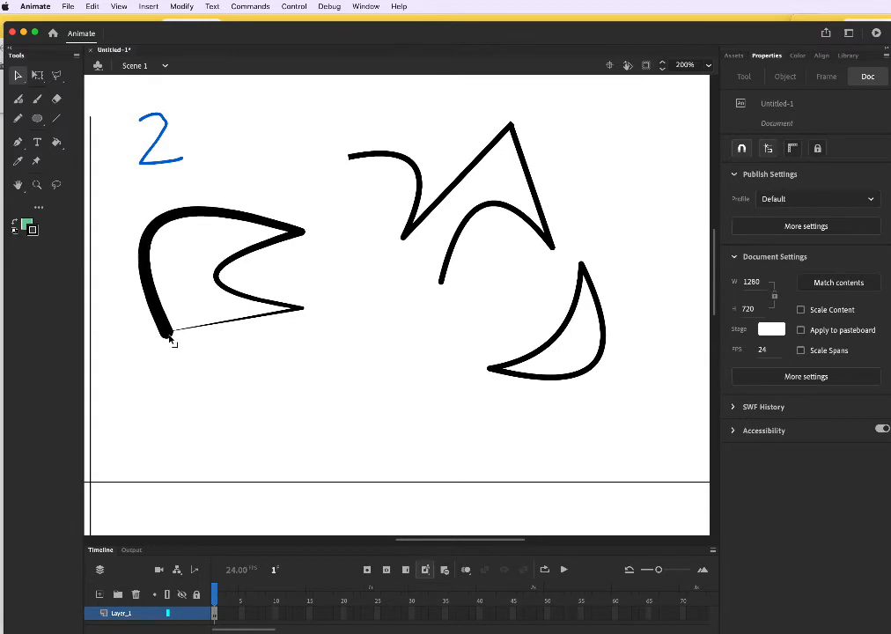
{"action": "left_click_drag", "start_coordinate": [441, 283], "coordinate": [411, 230]}
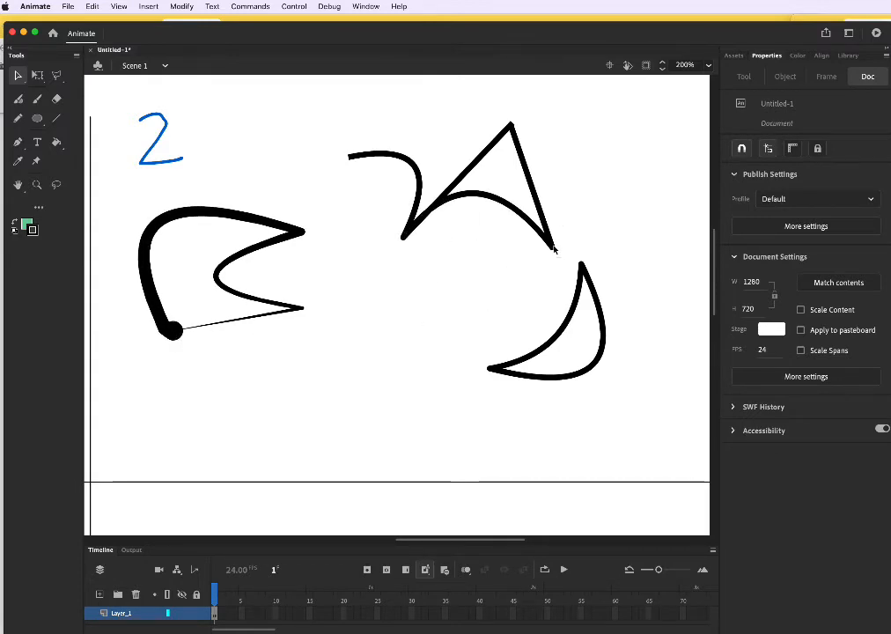
{"action": "left_click_drag", "start_coordinate": [553, 247], "coordinate": [582, 264]}
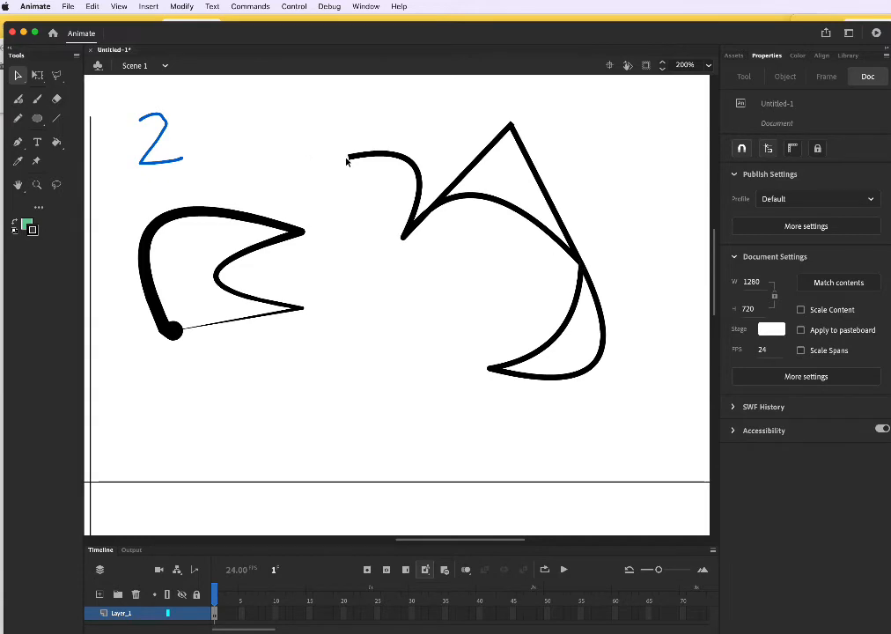
{"action": "left_click_drag", "start_coordinate": [347, 159], "coordinate": [325, 195]}
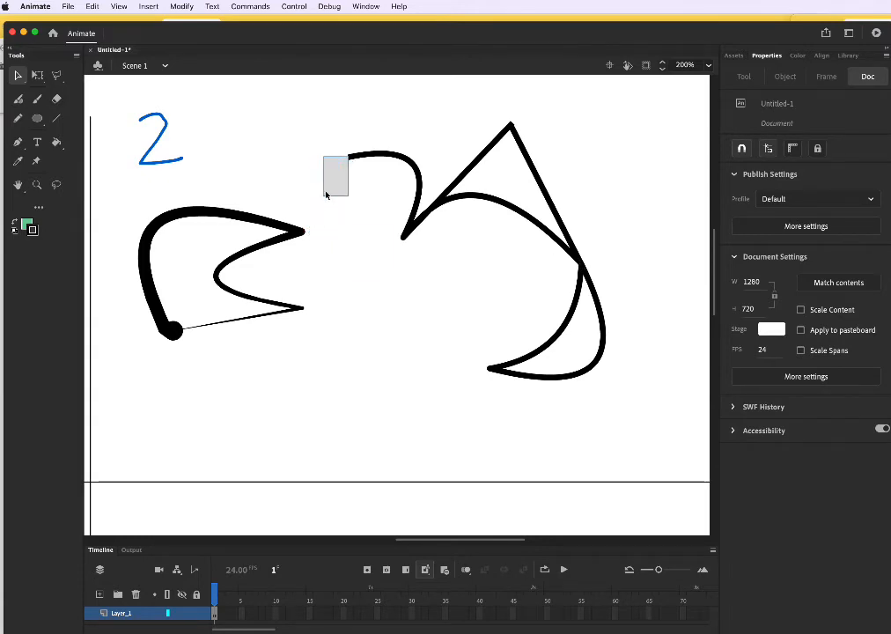
Step: Fill the closed thick-outlined shape with green using the Paint Bucket
{"action": "left_click", "coordinate": [55, 143]}
{"action": "left_click", "coordinate": [215, 243]}
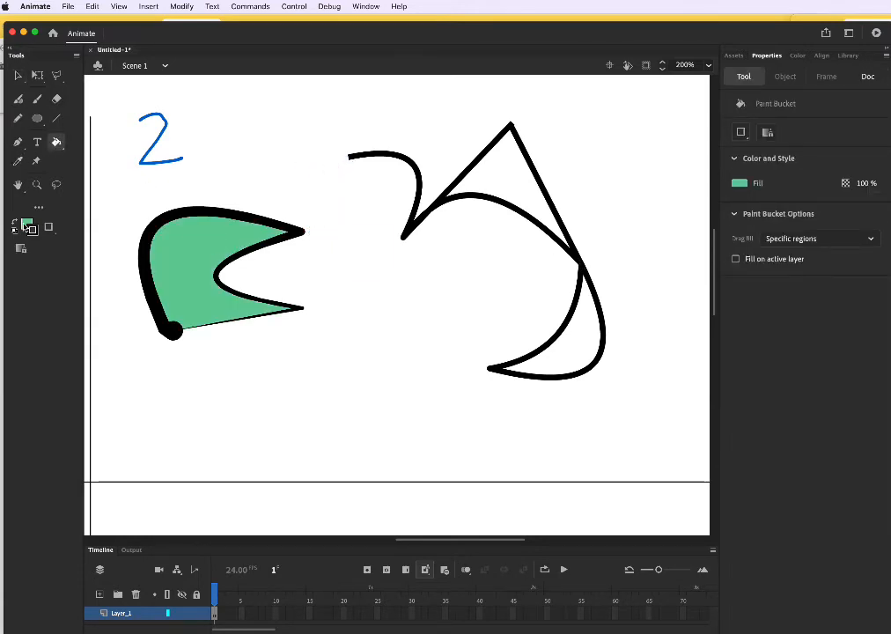
Step: Fill the upper triangular shape with dark yellow and the lower crescent with purple using the Paint Bucket
{"action": "left_click", "coordinate": [24, 227]}
{"action": "left_click", "coordinate": [170, 313]}
{"action": "left_click", "coordinate": [513, 166]}
{"action": "left_click", "coordinate": [28, 227]}
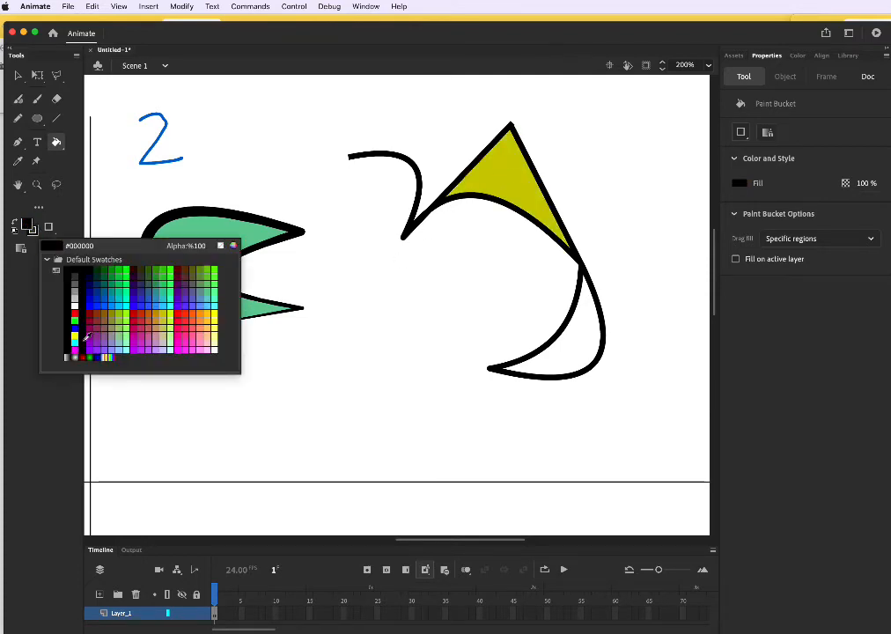
{"action": "left_click", "coordinate": [70, 267]}
{"action": "left_click", "coordinate": [579, 369]}
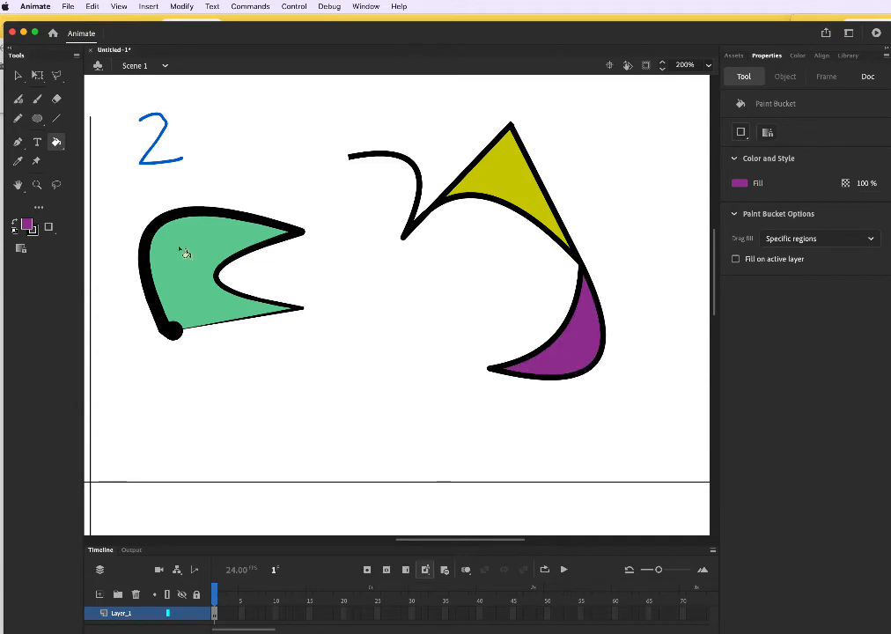
Step: Select the whole outline of the green shape and recolor its stroke to pinkish red
{"action": "key", "text": "v"}
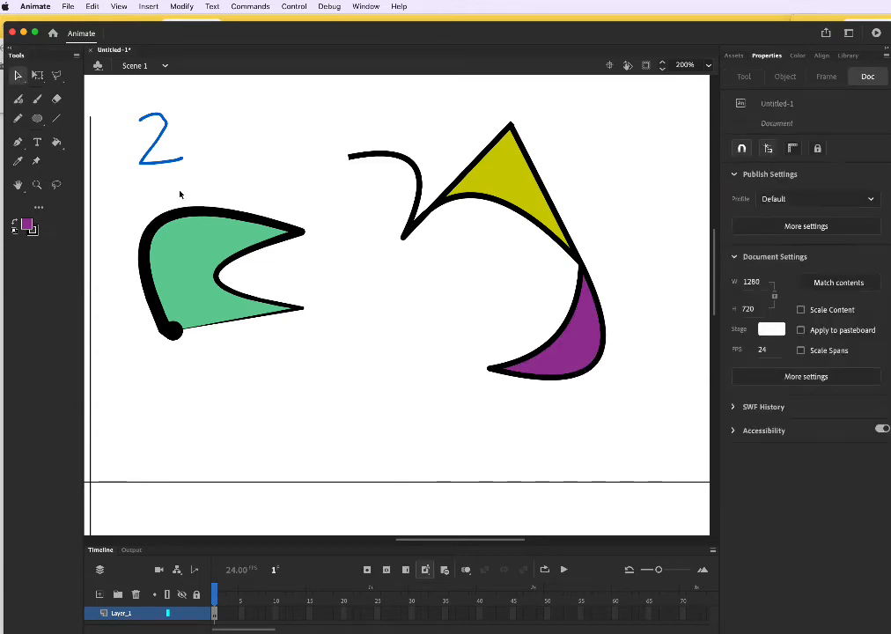
{"action": "left_click", "coordinate": [184, 217]}
{"action": "double_click", "coordinate": [189, 222]}
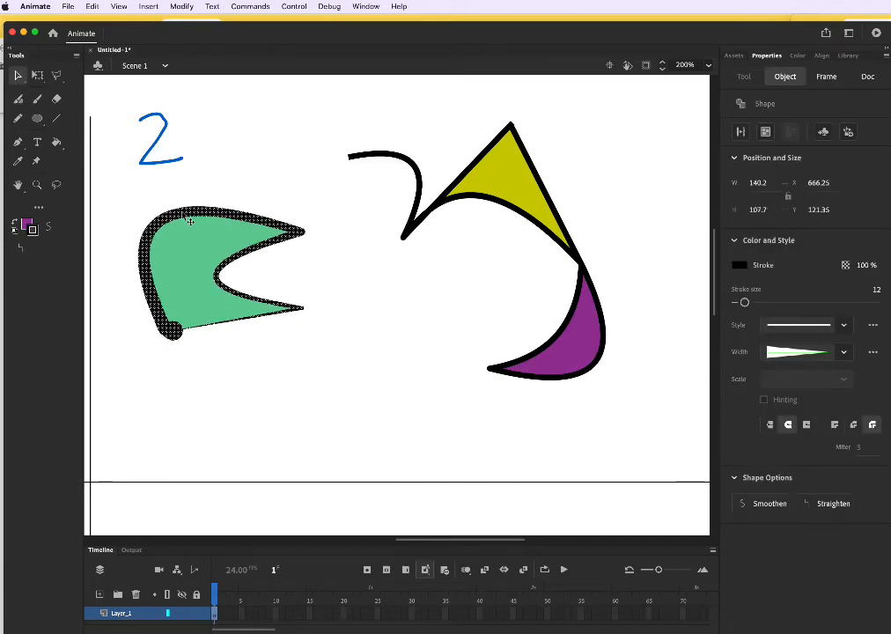
{"action": "left_click", "coordinate": [30, 228]}
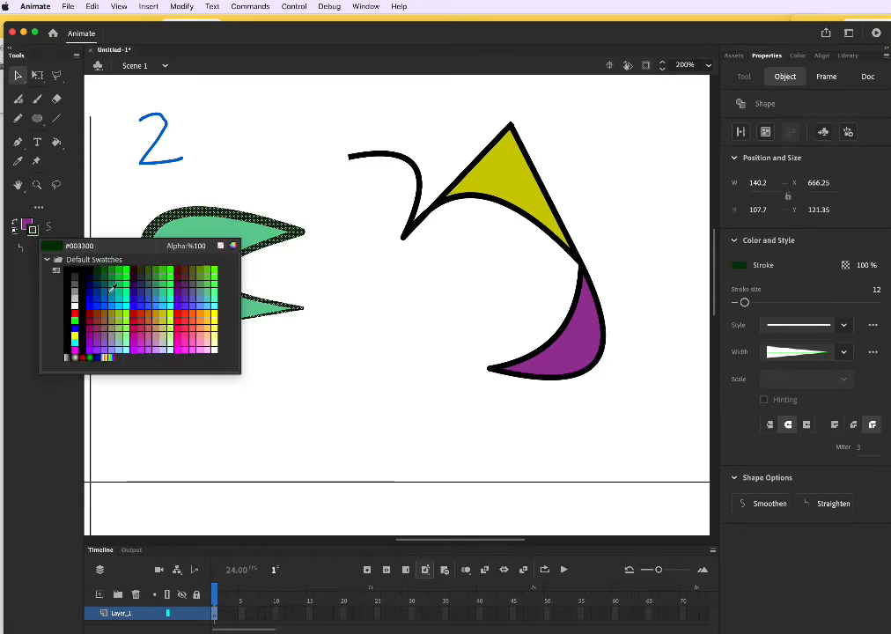
{"action": "left_click", "coordinate": [181, 337]}
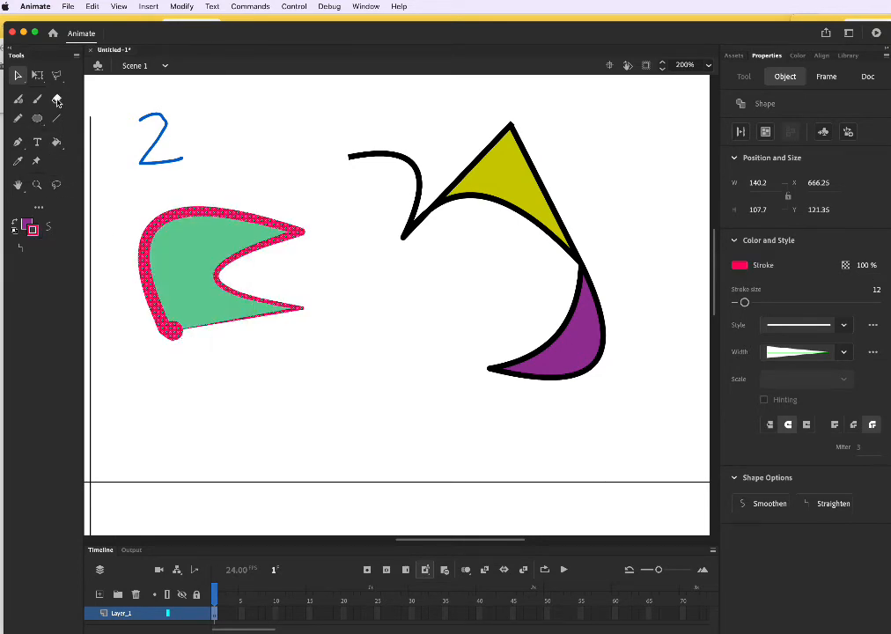
Step: Scribble across the green shape with the Eraser in Erase Fills mode, removing only strips of its fill
{"action": "left_click", "coordinate": [57, 99]}
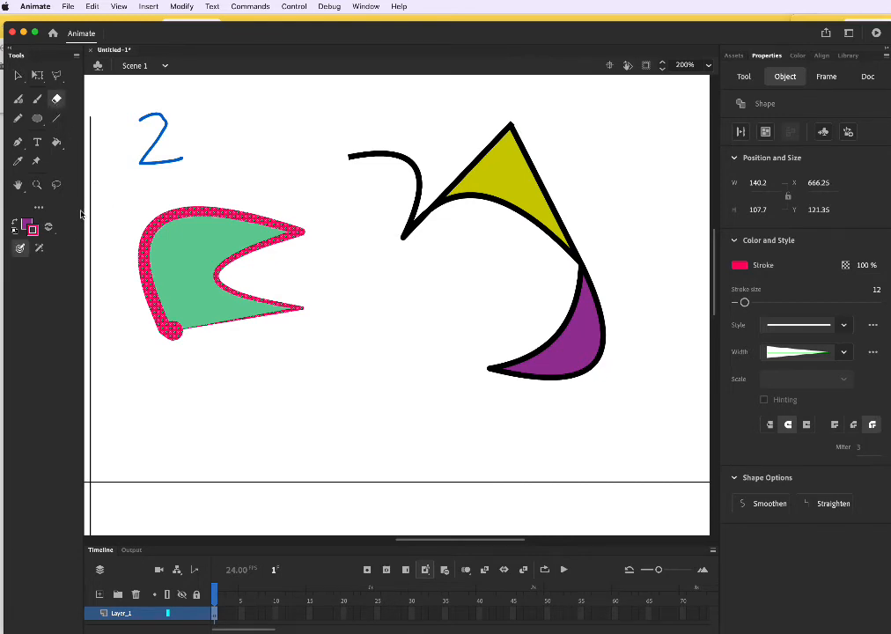
{"action": "left_click", "coordinate": [95, 252]}
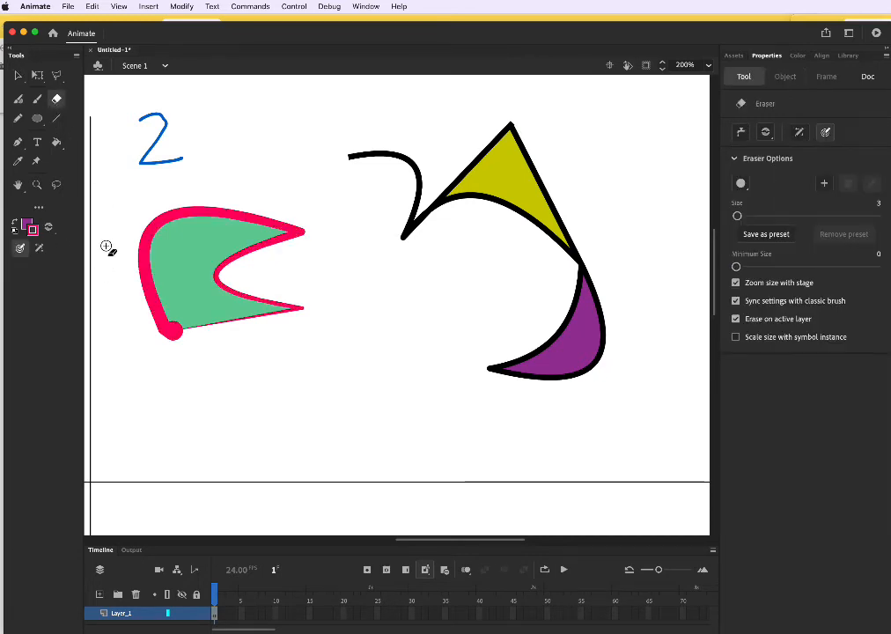
{"action": "left_click", "coordinate": [39, 250]}
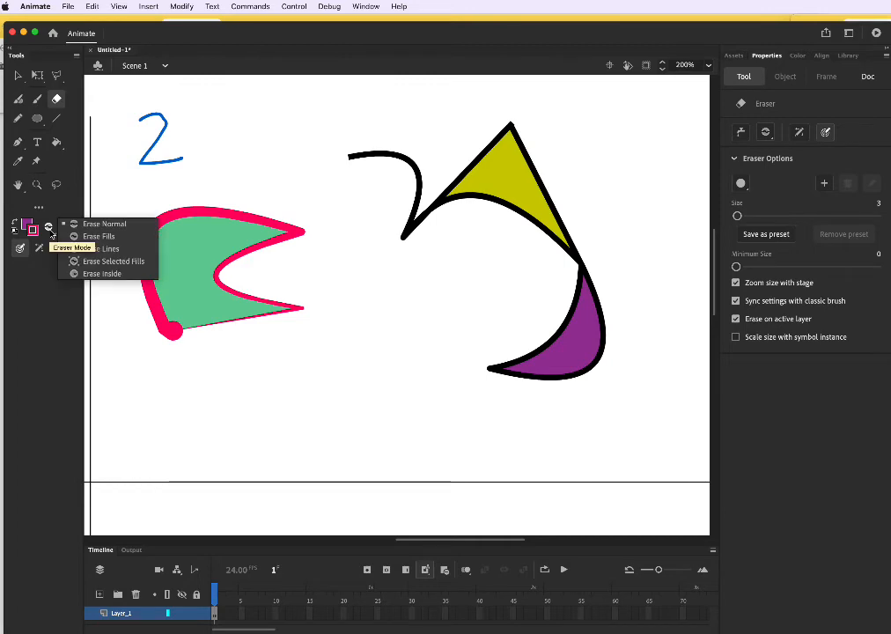
{"action": "left_click", "coordinate": [107, 241]}
{"action": "mouse_move", "coordinate": [197, 270]}
{"action": "left_mouse_down"}
{"action": "mouse_move", "coordinate": [183, 261]}
{"action": "mouse_move", "coordinate": [237, 230]}
{"action": "mouse_move", "coordinate": [154, 315]}
{"action": "mouse_move", "coordinate": [209, 291]}
{"action": "mouse_move", "coordinate": [220, 214]}
{"action": "left_mouse_up"}
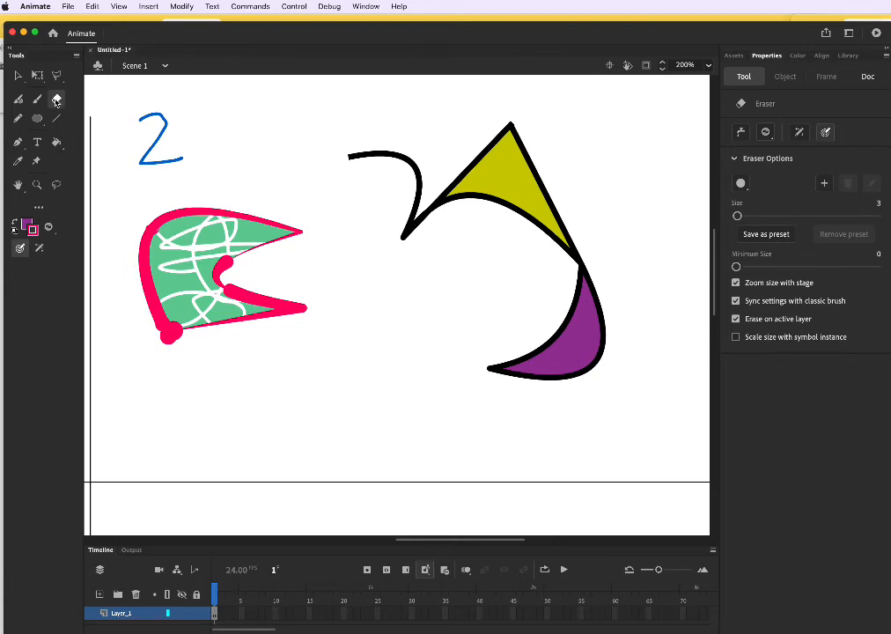
Step: Erase thin gaps in the yellow triangle's outline with curving strokes in Erase Lines mode
{"action": "left_click", "coordinate": [48, 226]}
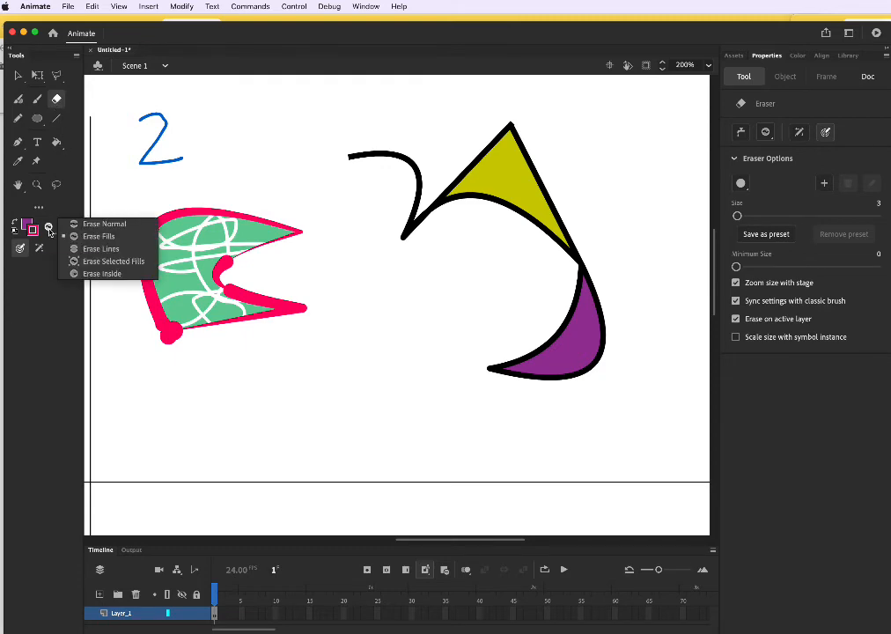
{"action": "left_click", "coordinate": [95, 249]}
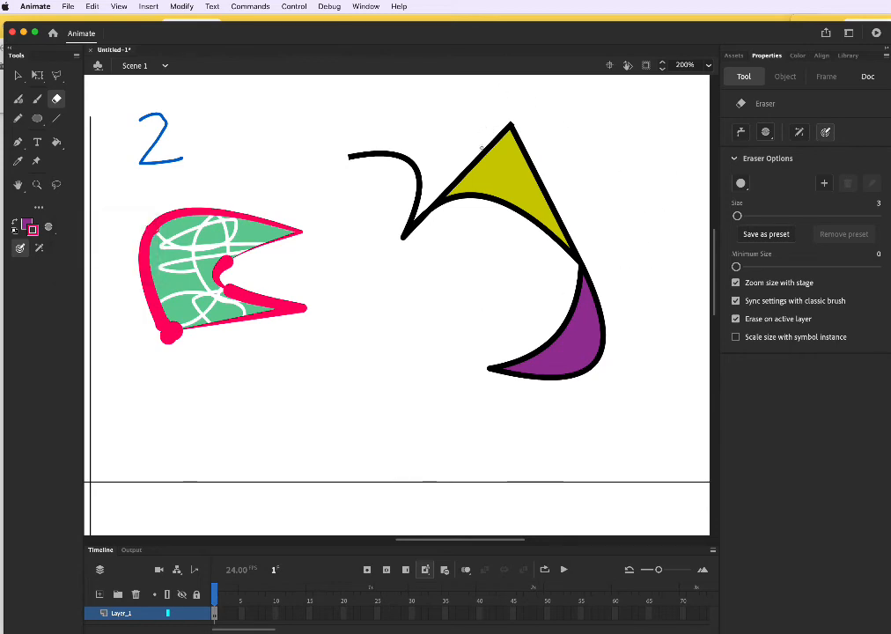
{"action": "mouse_move", "coordinate": [481, 148]}
{"action": "left_mouse_down"}
{"action": "mouse_move", "coordinate": [503, 99]}
{"action": "mouse_move", "coordinate": [494, 207]}
{"action": "mouse_move", "coordinate": [541, 147]}
{"action": "mouse_move", "coordinate": [548, 201]}
{"action": "mouse_move", "coordinate": [528, 231]}
{"action": "mouse_move", "coordinate": [566, 233]}
{"action": "left_mouse_up"}
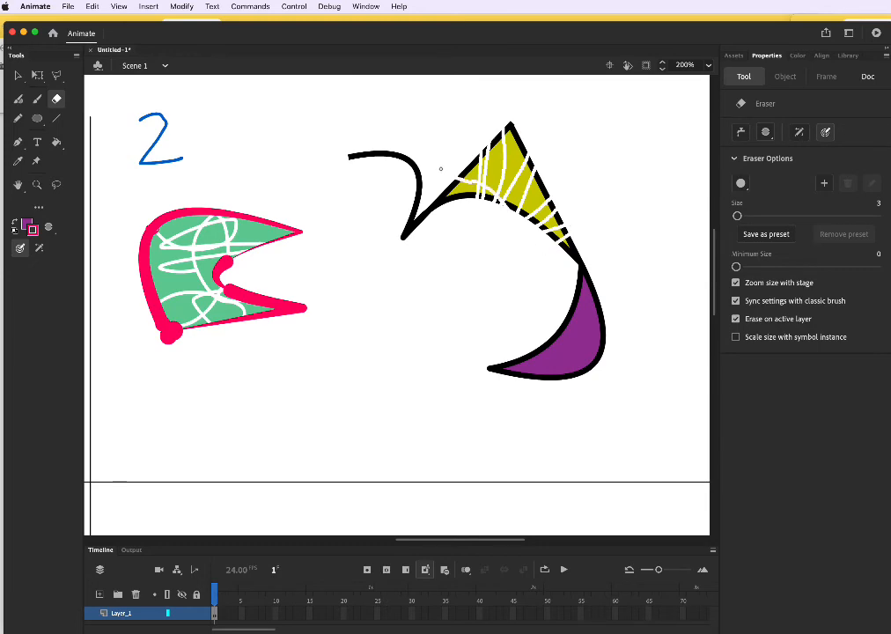
{"action": "left_click_drag", "start_coordinate": [442, 169], "coordinate": [441, 167]}
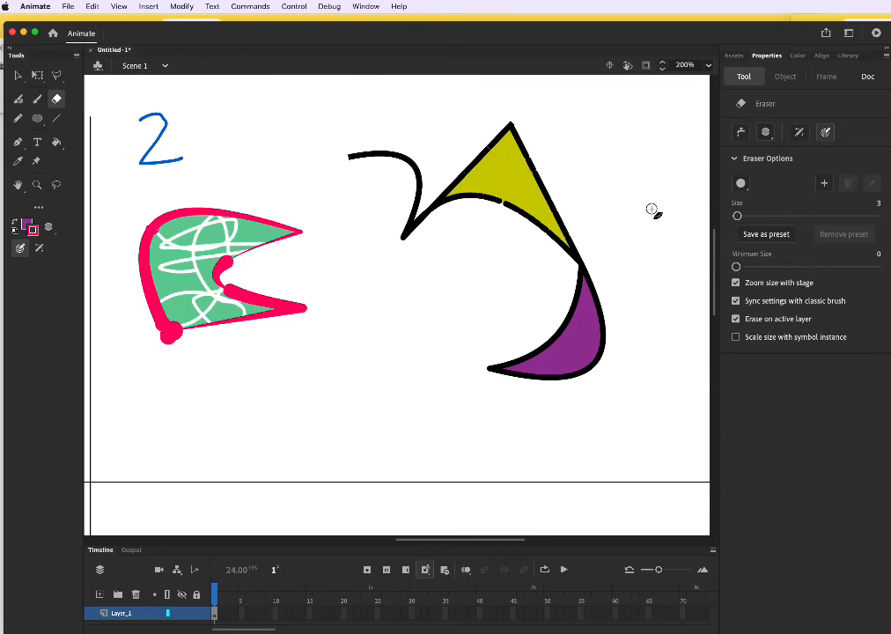
Step: Try a size 18 eraser on the yellow triangle's outline, and cut across the purple crescent in Erase Normal mode
{"action": "left_click_drag", "start_coordinate": [737, 216], "coordinate": [747, 216]}
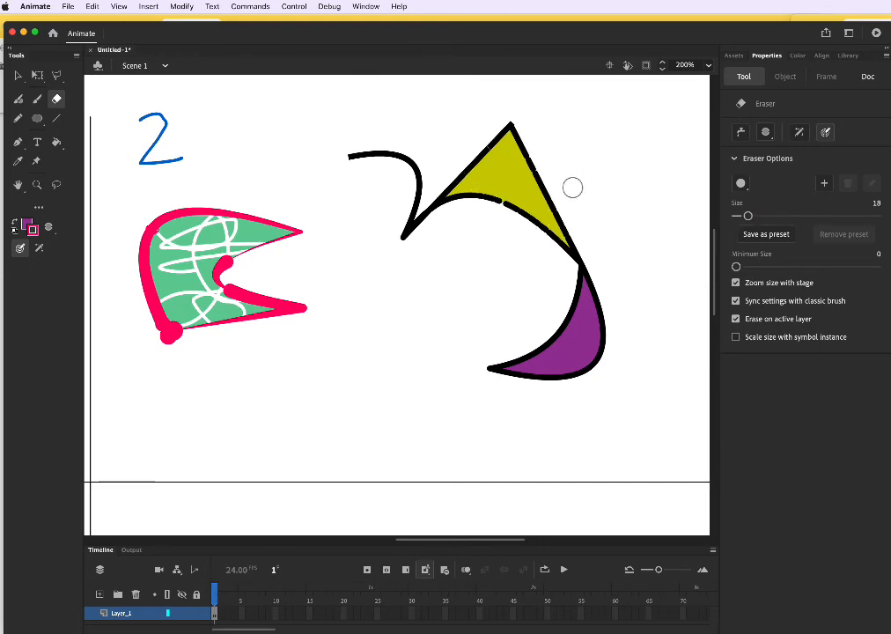
{"action": "mouse_move", "coordinate": [572, 187]}
{"action": "left_mouse_down"}
{"action": "mouse_move", "coordinate": [570, 163]}
{"action": "mouse_move", "coordinate": [470, 219]}
{"action": "mouse_move", "coordinate": [499, 126]}
{"action": "mouse_move", "coordinate": [567, 161]}
{"action": "left_mouse_up"}
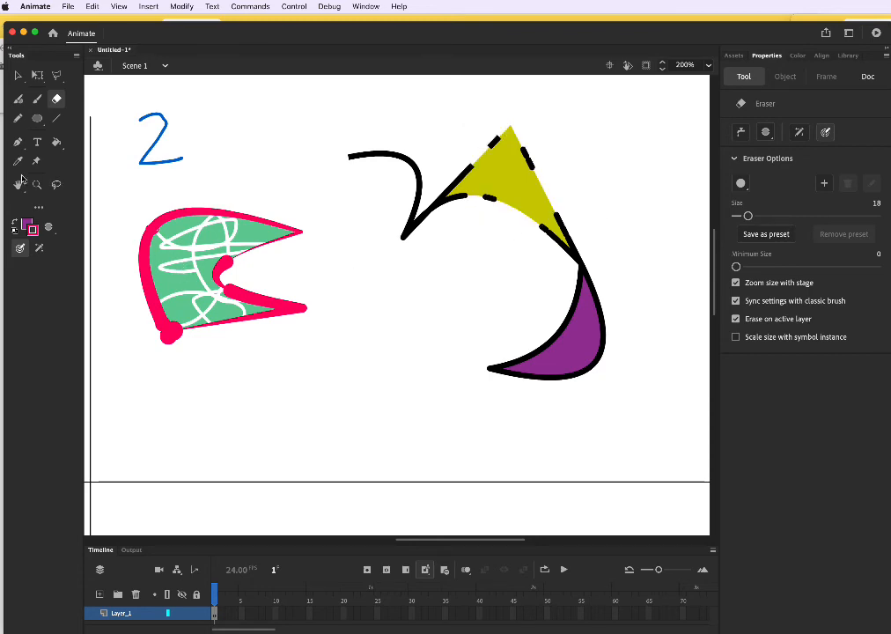
{"action": "left_click", "coordinate": [19, 249]}
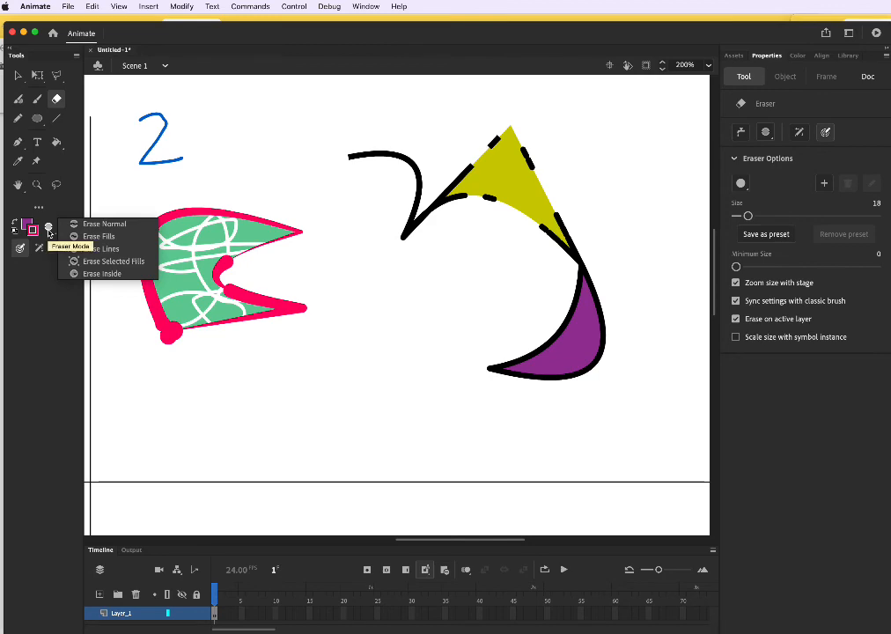
{"action": "left_click", "coordinate": [77, 235]}
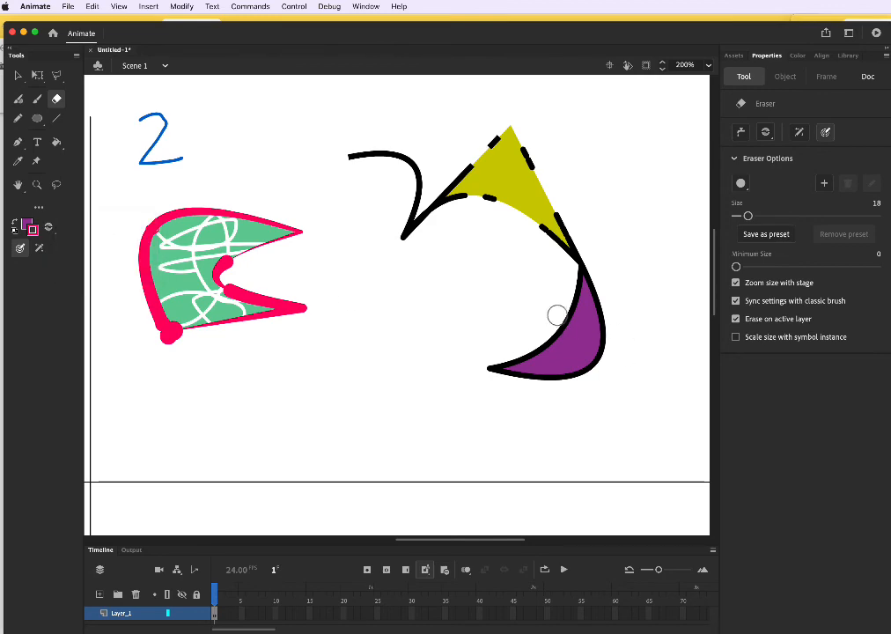
{"action": "mouse_move", "coordinate": [557, 314]}
{"action": "left_mouse_down"}
{"action": "mouse_move", "coordinate": [588, 355]}
{"action": "mouse_move", "coordinate": [513, 363]}
{"action": "left_mouse_up"}
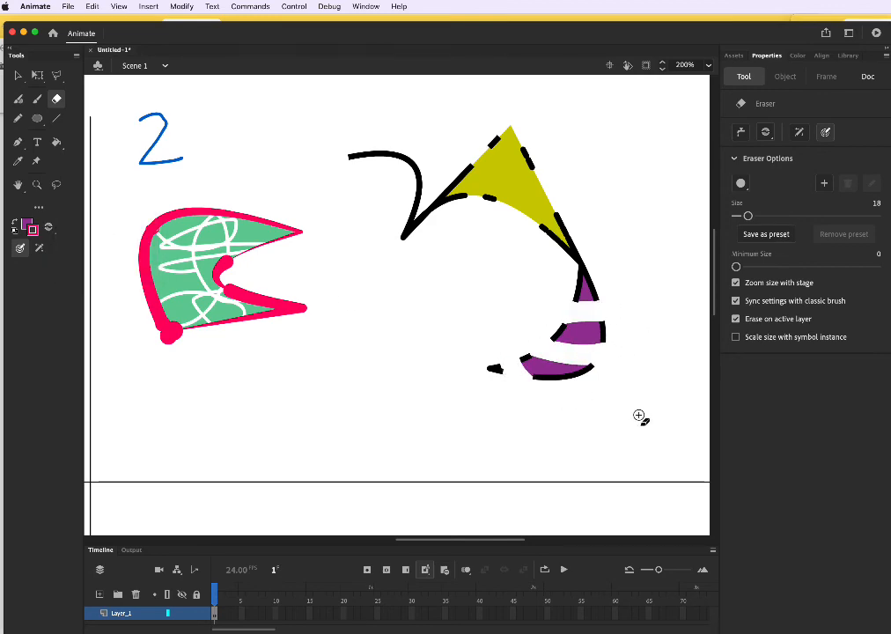
Step: Undo the erasing across the purple crescent and the wide erasing on the yellow triangle's outline
{"action": "key", "text": "super+z"}
{"action": "key", "text": "super+z"}
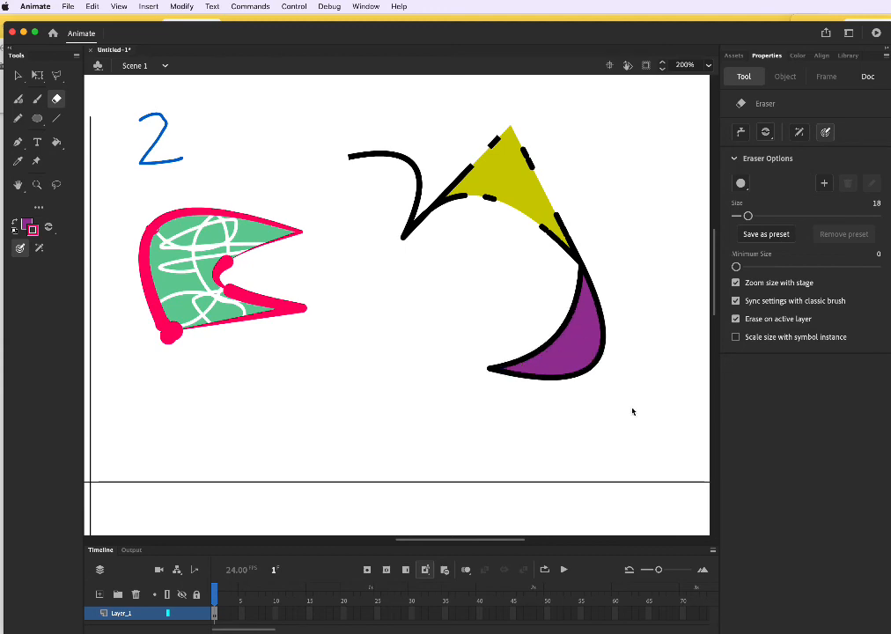
{"action": "key", "text": "super+z"}
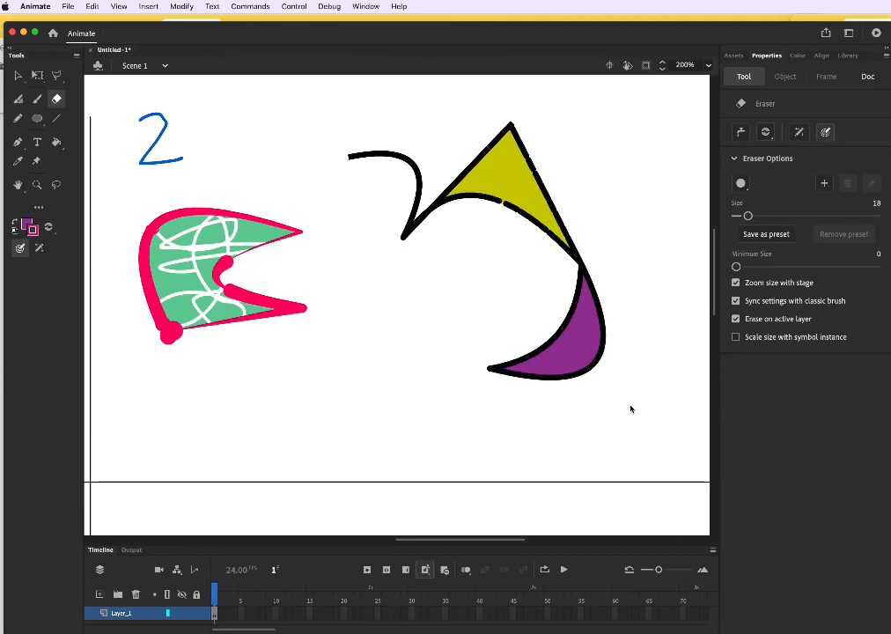
Step: Erase a series of gaps in the outlines of the yellow triangle and purple crescent using Erase Lines mode at size 11
{"action": "left_click", "coordinate": [48, 226]}
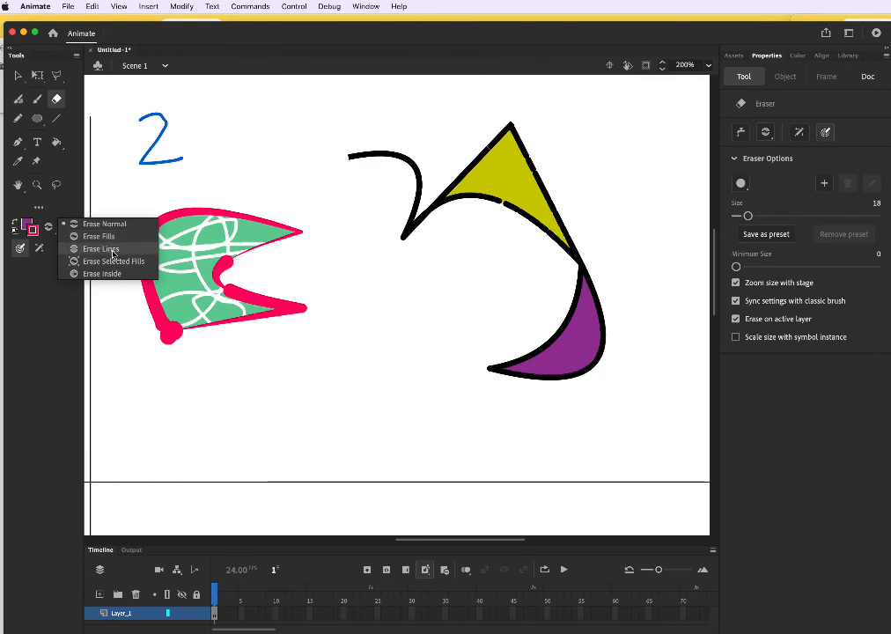
{"action": "left_click", "coordinate": [110, 260]}
{"action": "left_click", "coordinate": [48, 227]}
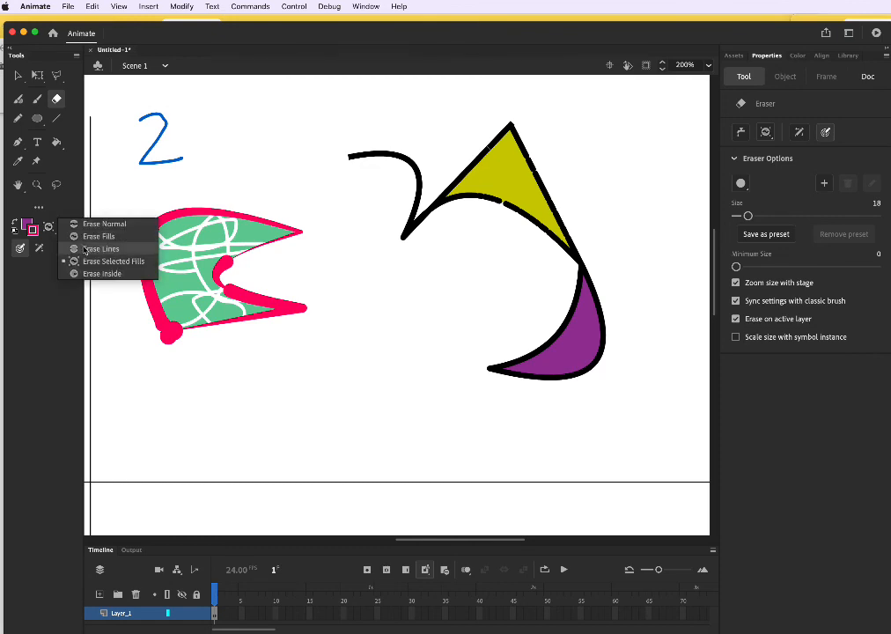
{"action": "left_click", "coordinate": [83, 250]}
{"action": "left_click_drag", "start_coordinate": [747, 216], "coordinate": [743, 217]}
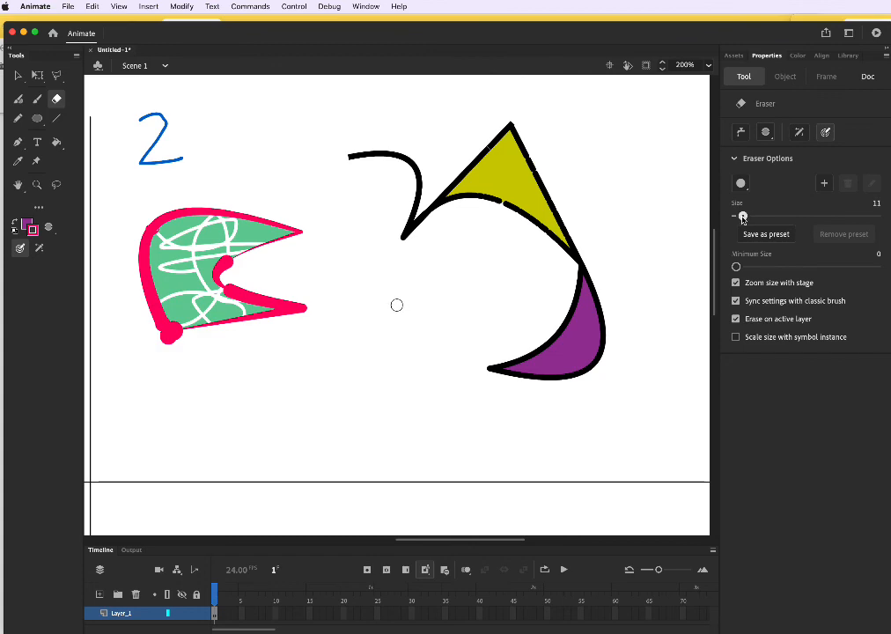
{"action": "mouse_move", "coordinate": [485, 203]}
{"action": "left_mouse_down"}
{"action": "mouse_move", "coordinate": [495, 249]}
{"action": "mouse_move", "coordinate": [540, 257]}
{"action": "mouse_move", "coordinate": [607, 316]}
{"action": "mouse_move", "coordinate": [546, 387]}
{"action": "mouse_move", "coordinate": [600, 388]}
{"action": "mouse_move", "coordinate": [533, 325]}
{"action": "mouse_move", "coordinate": [577, 300]}
{"action": "left_mouse_up"}
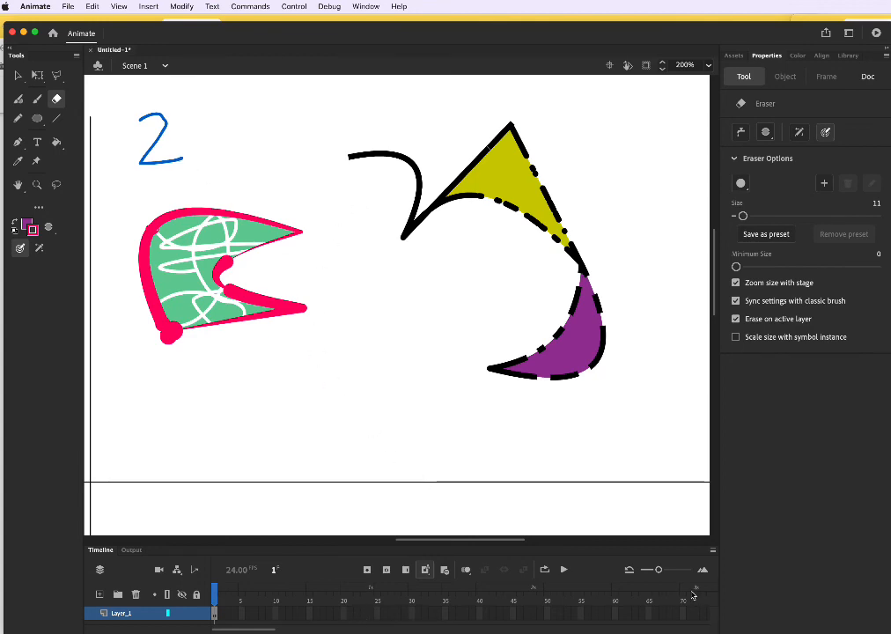
{"action": "key", "text": "super+space"}
{"action": "double_click", "coordinate": [601, 205]}
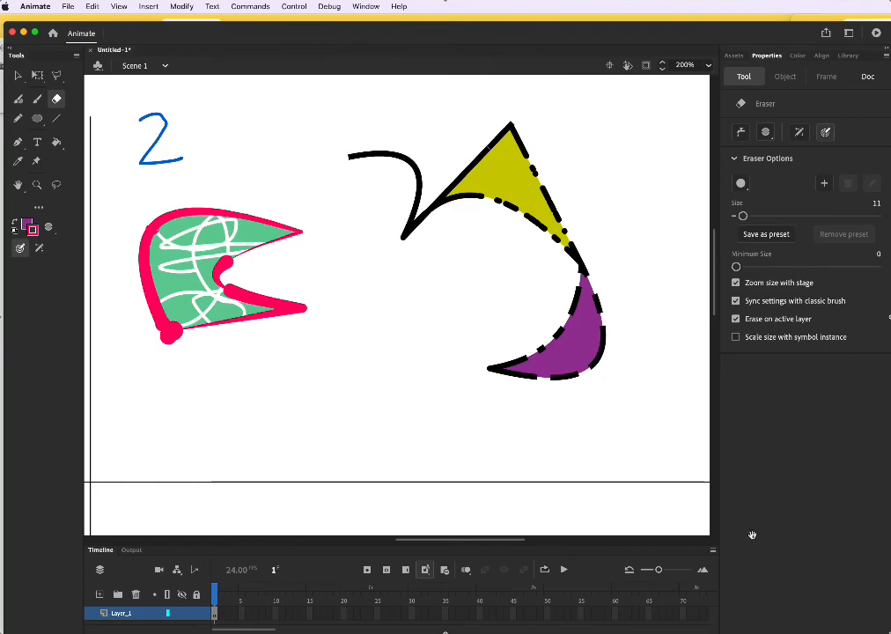